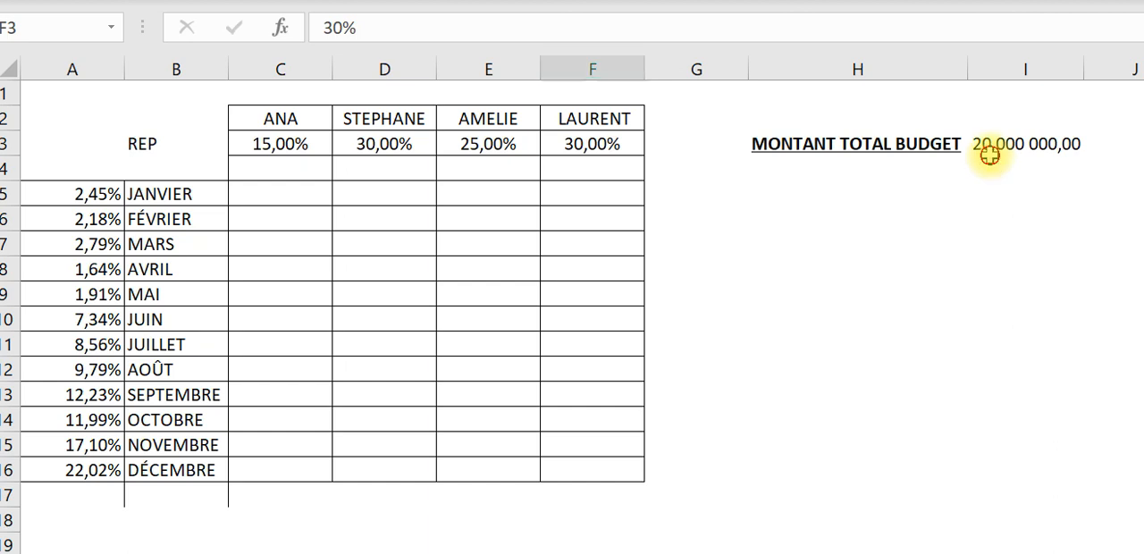
- Examine the total budget in I3, the representatives' shares in row 3 and the monthly percentages in column A
left_click(990, 143)
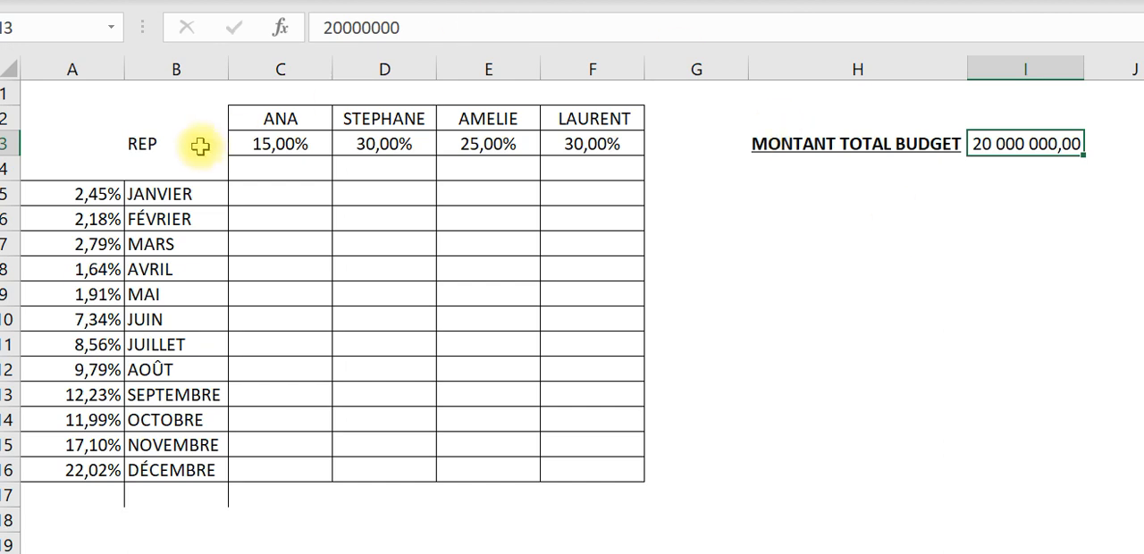
left_click(294, 143)
left_click(471, 135)
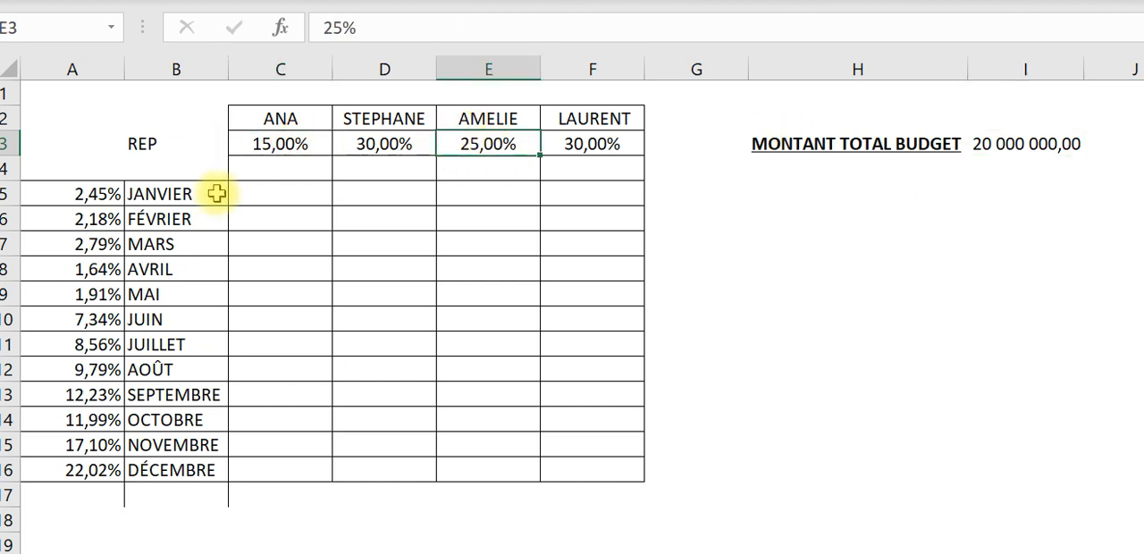
left_click_drag(90, 195, 100, 417)
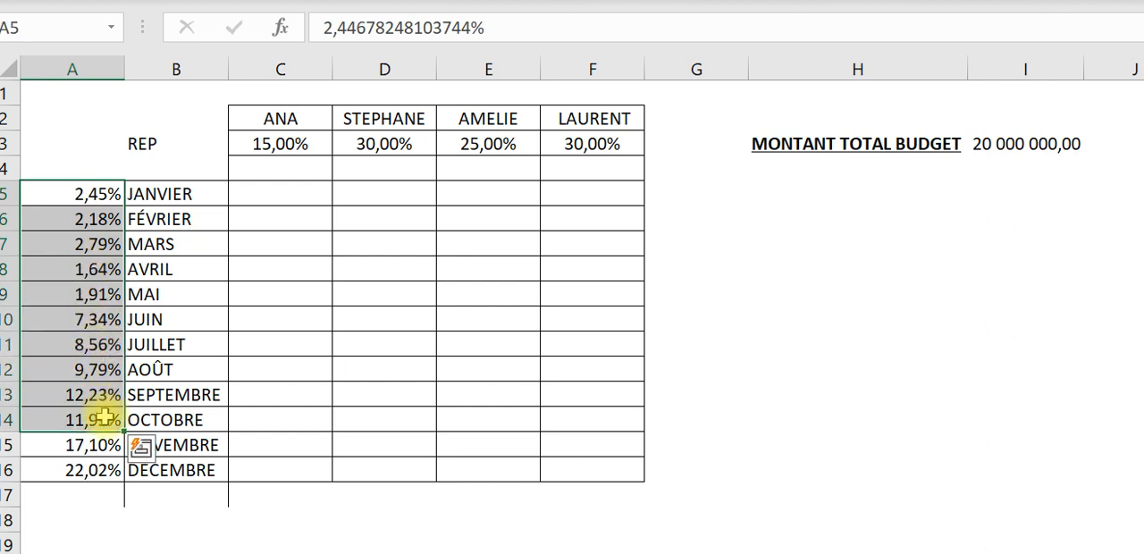
left_click(514, 441)
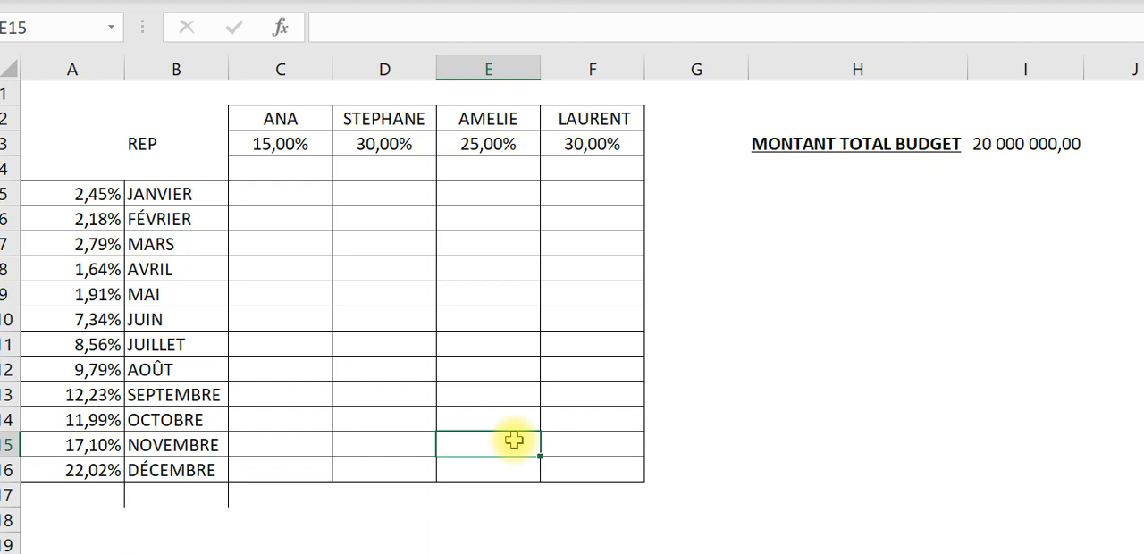
- Calculate the first representative's January budget in C5 with =I3*C3*A5 and format it with thousands separators and two decimals
left_click(289, 191)
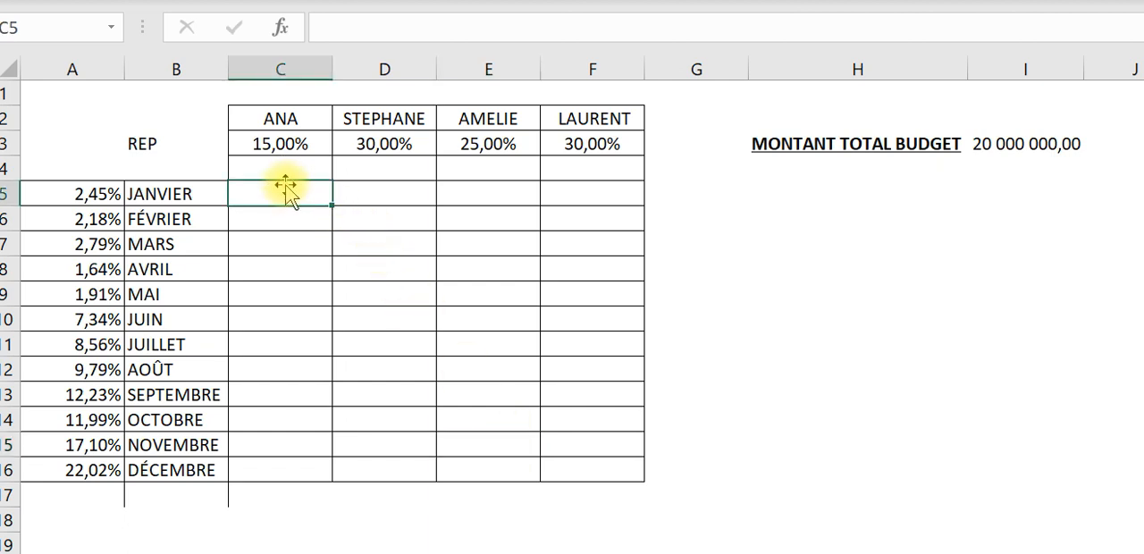
type("+")
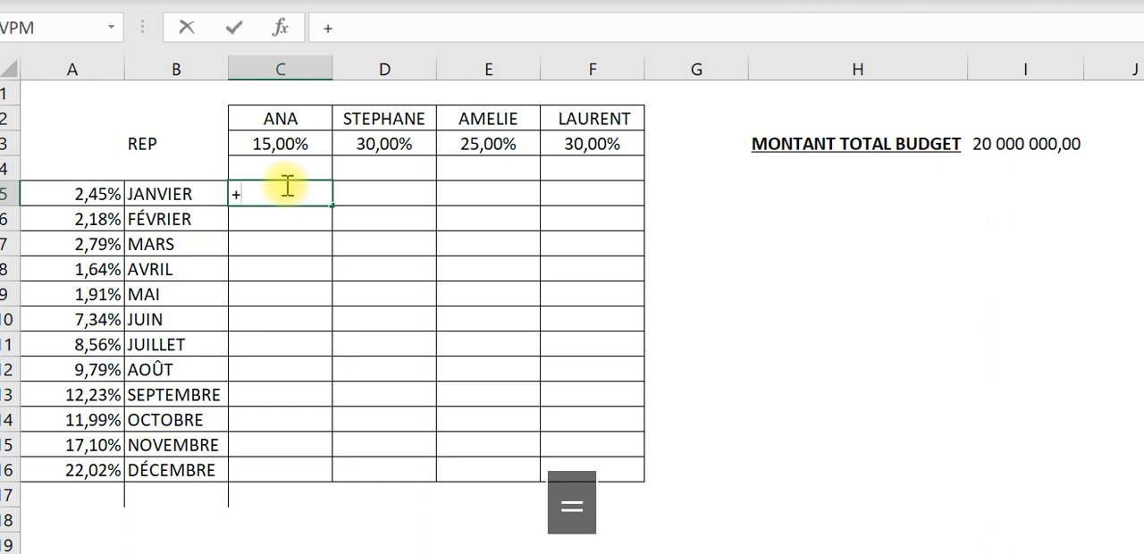
key("BackSpace")
key("Caps_Lock")
type("=")
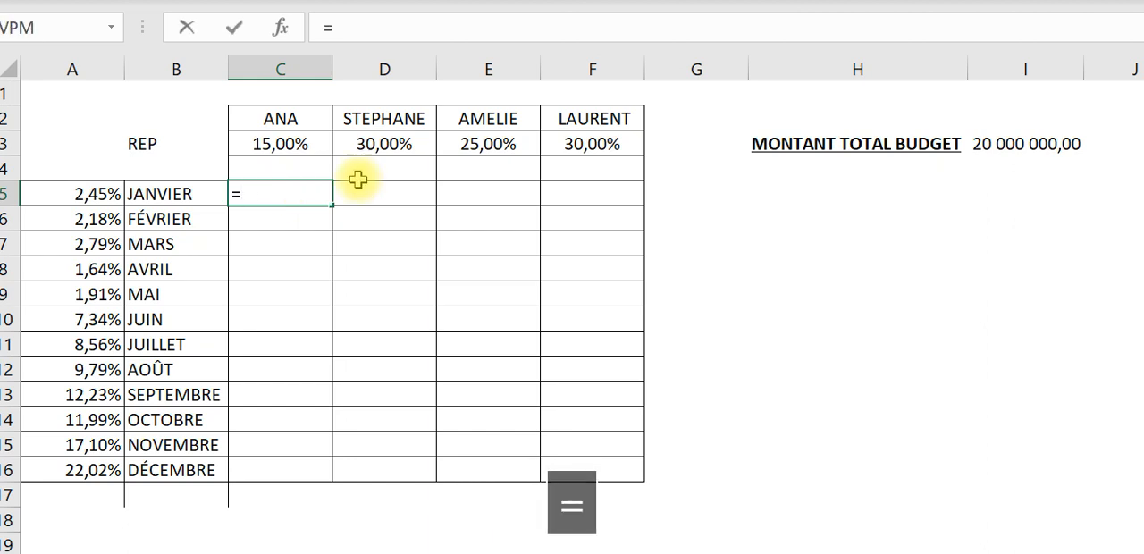
left_click(993, 145)
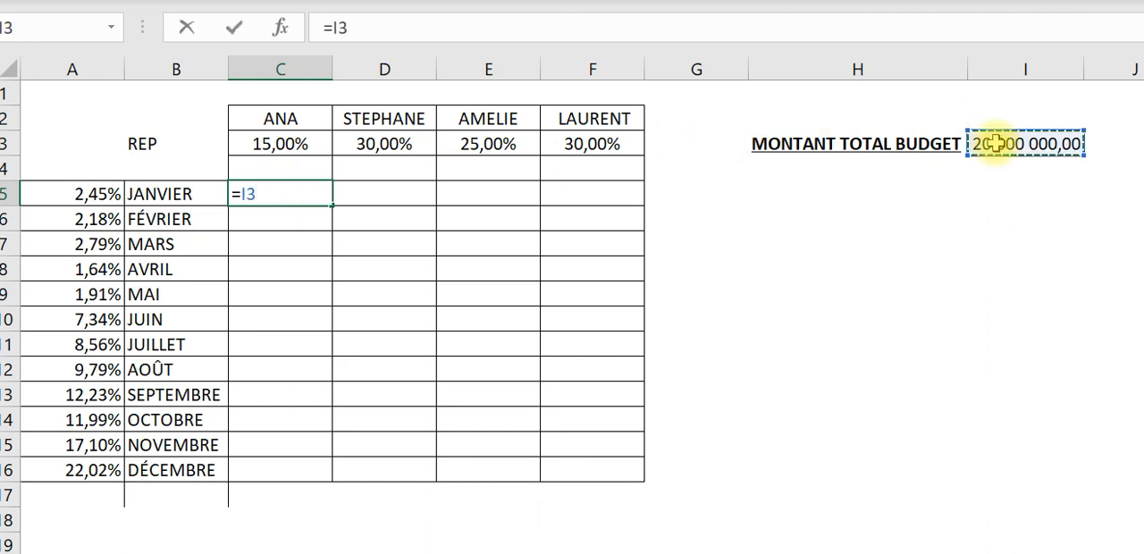
type("*")
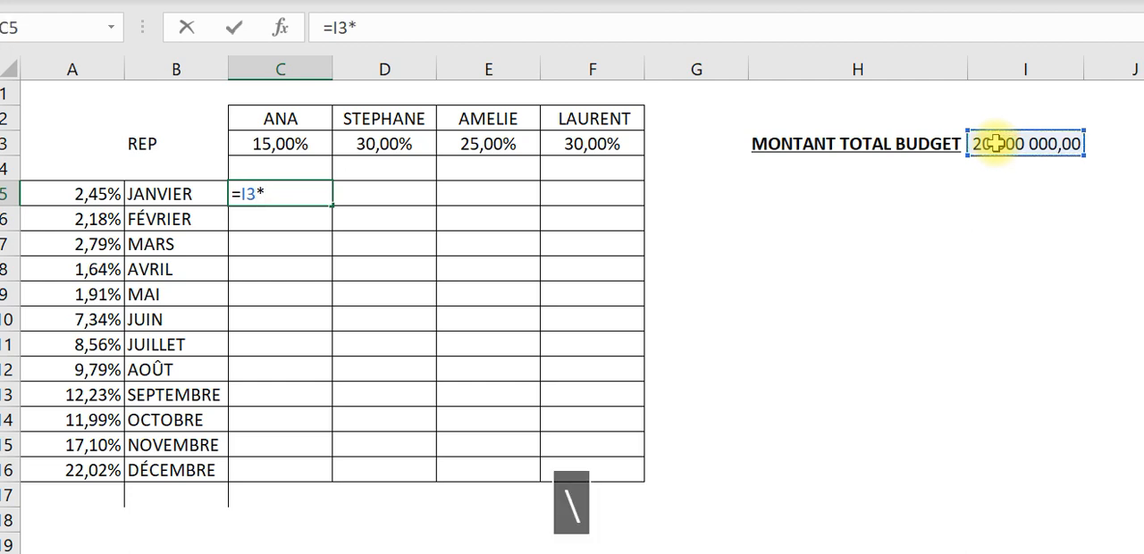
left_click(293, 144)
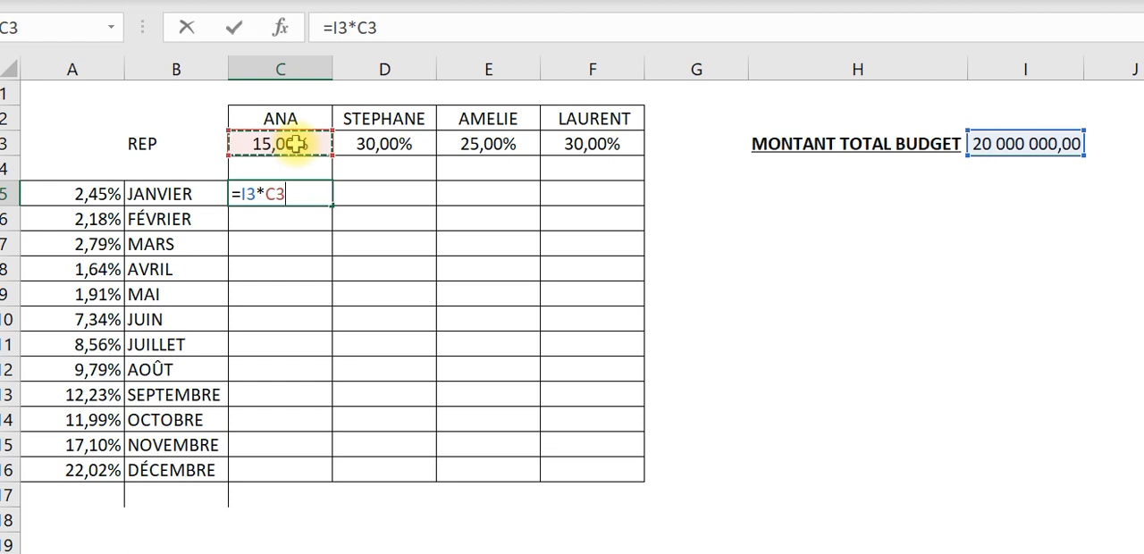
type("*")
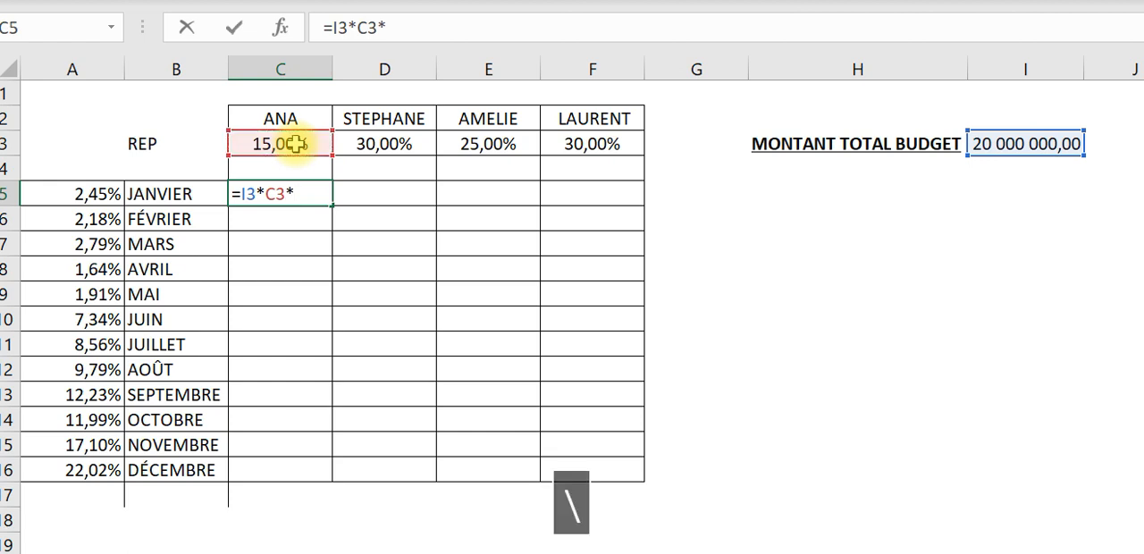
left_click(103, 191)
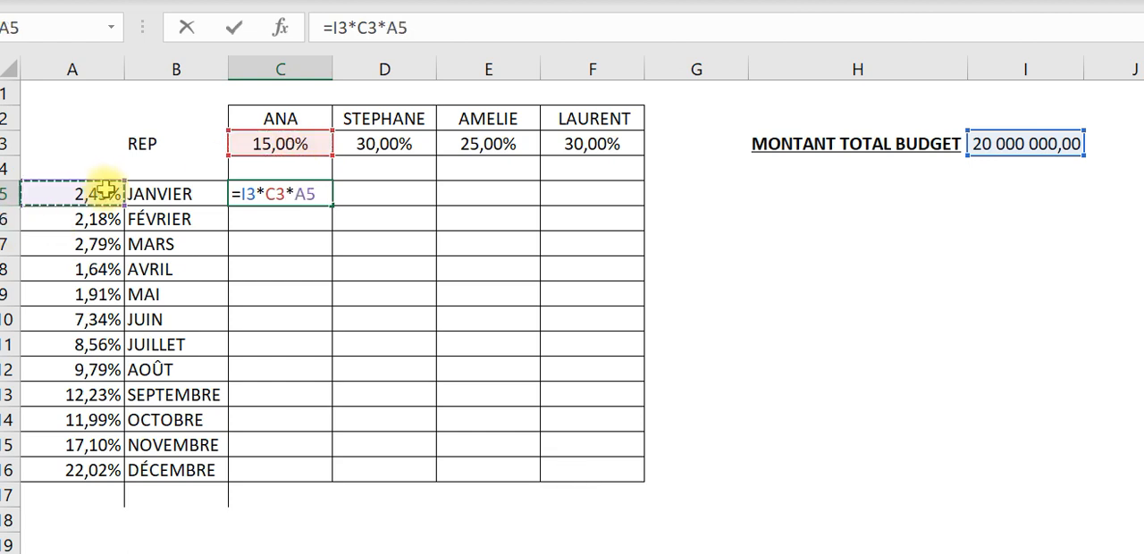
key("Return")
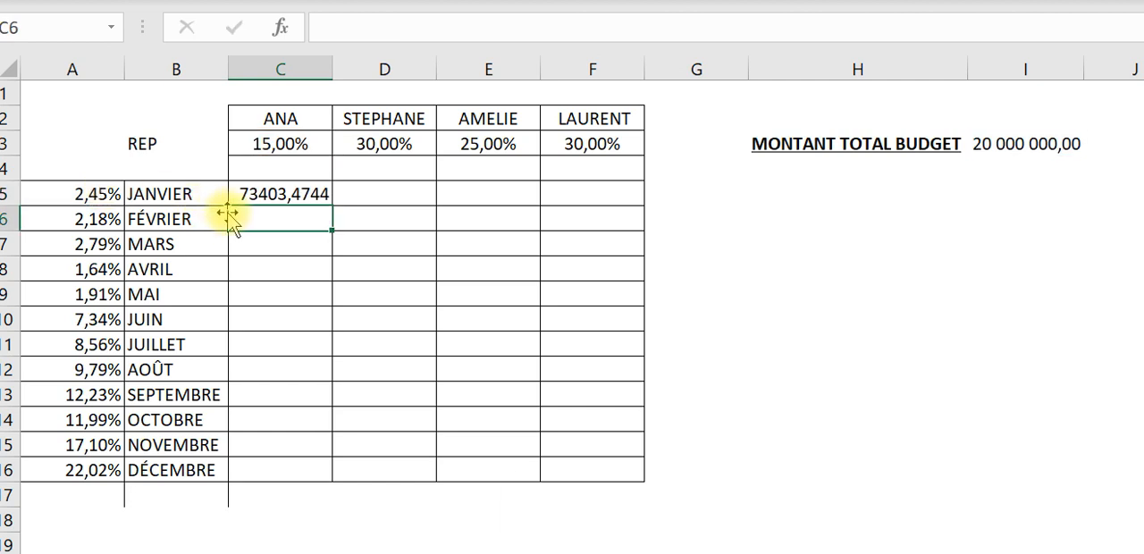
left_click(259, 190)
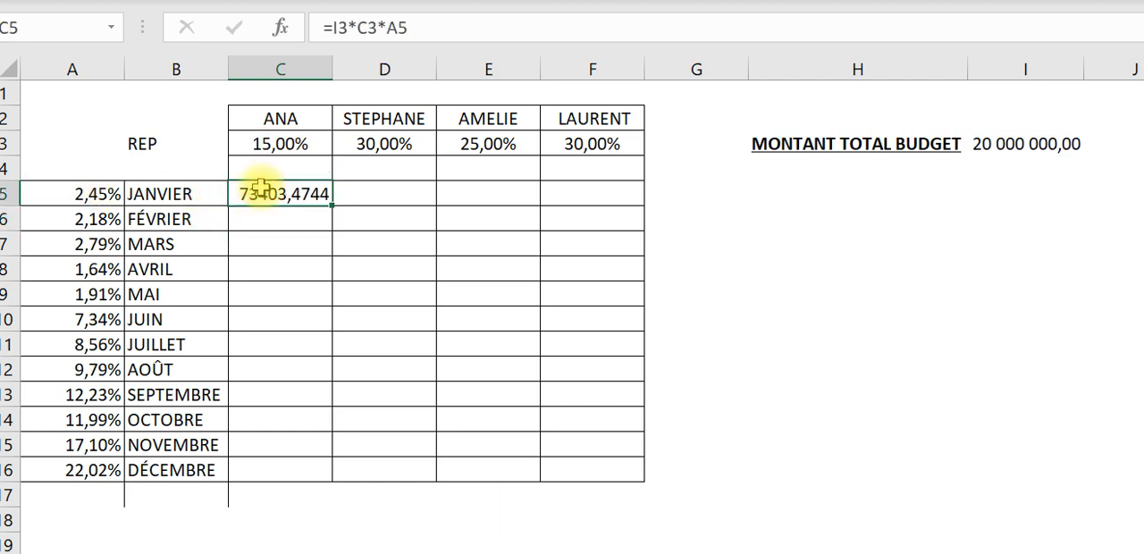
key("ctrl+shift+1")
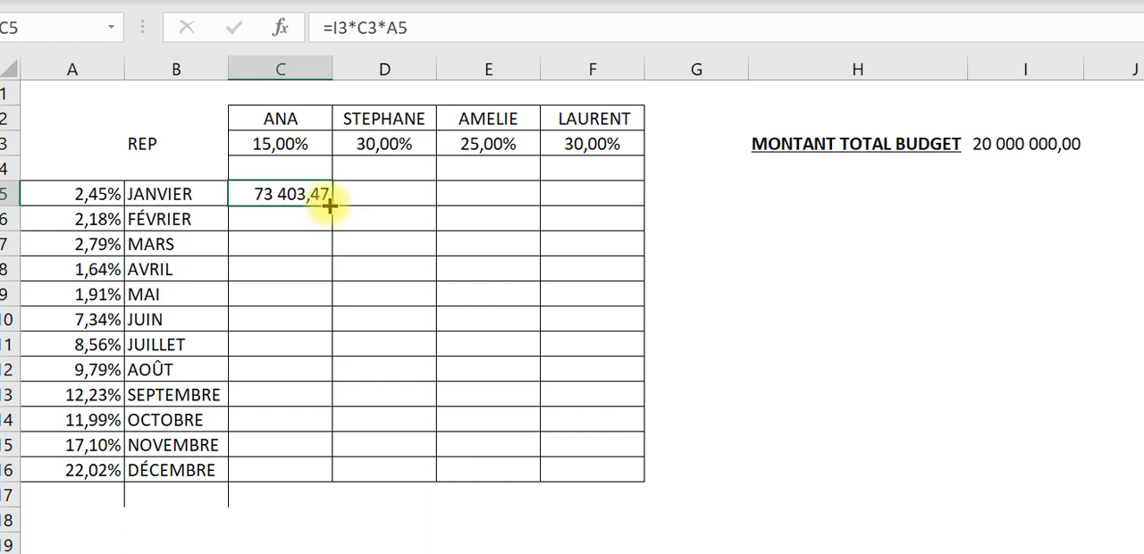
- Try copying the January formula from C5 down to C6, and inspect the cells referenced by C5
left_click_drag(327, 207, 322, 222)
left_click(291, 219)
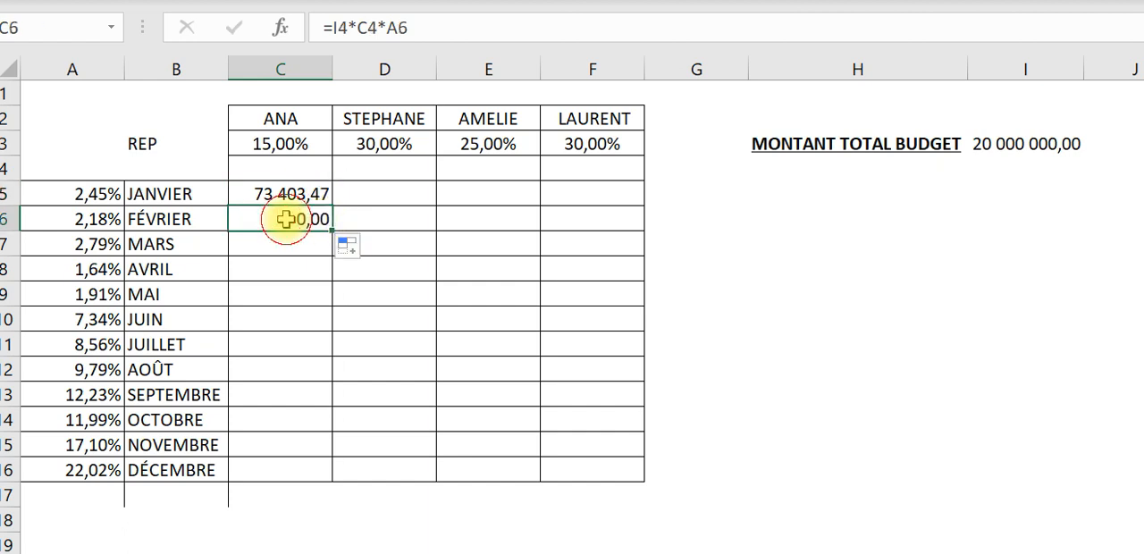
left_click(297, 190)
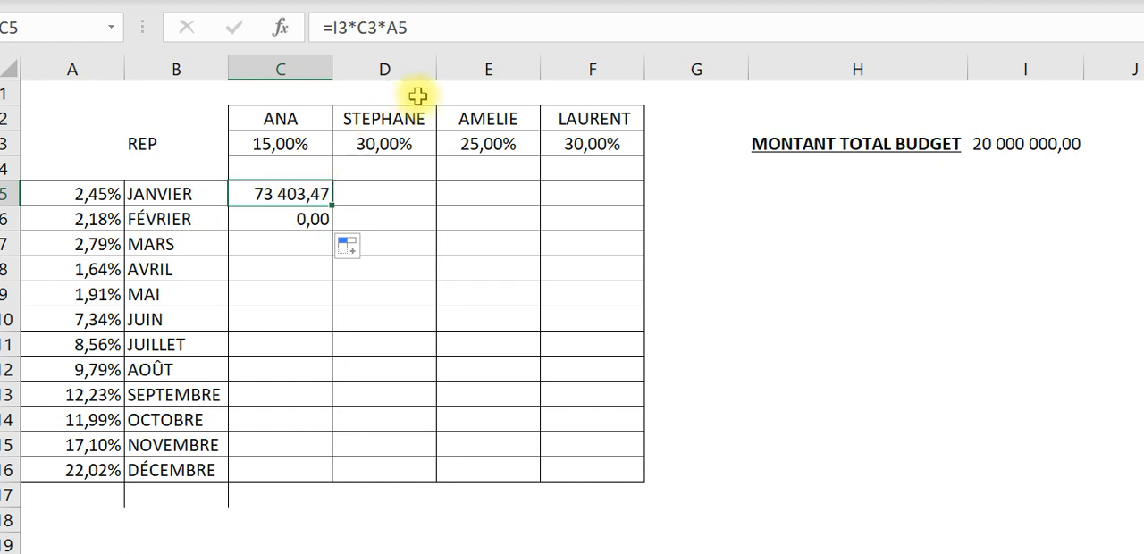
left_click(458, 28)
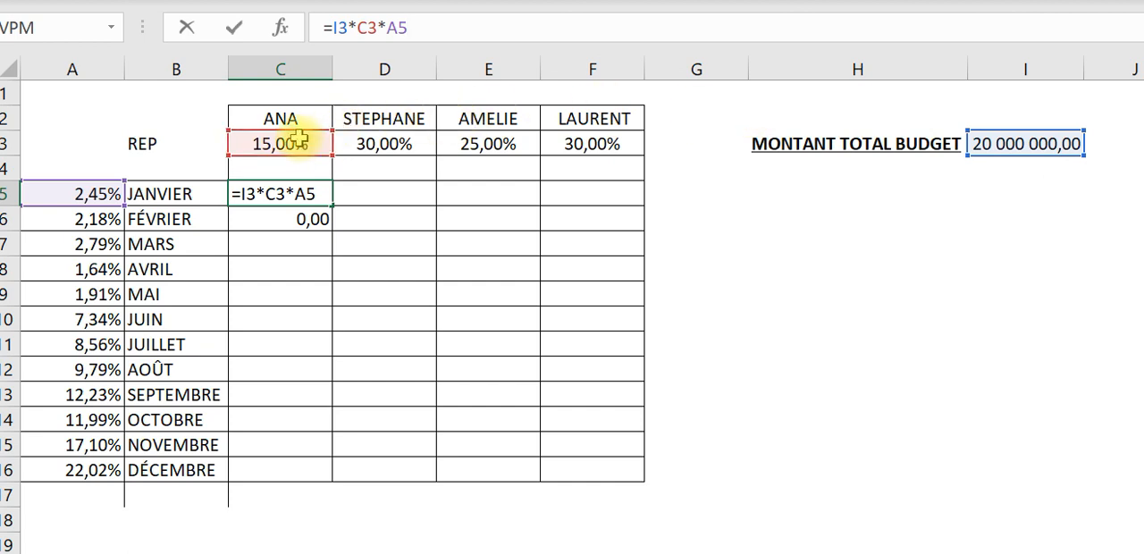
key("Return")
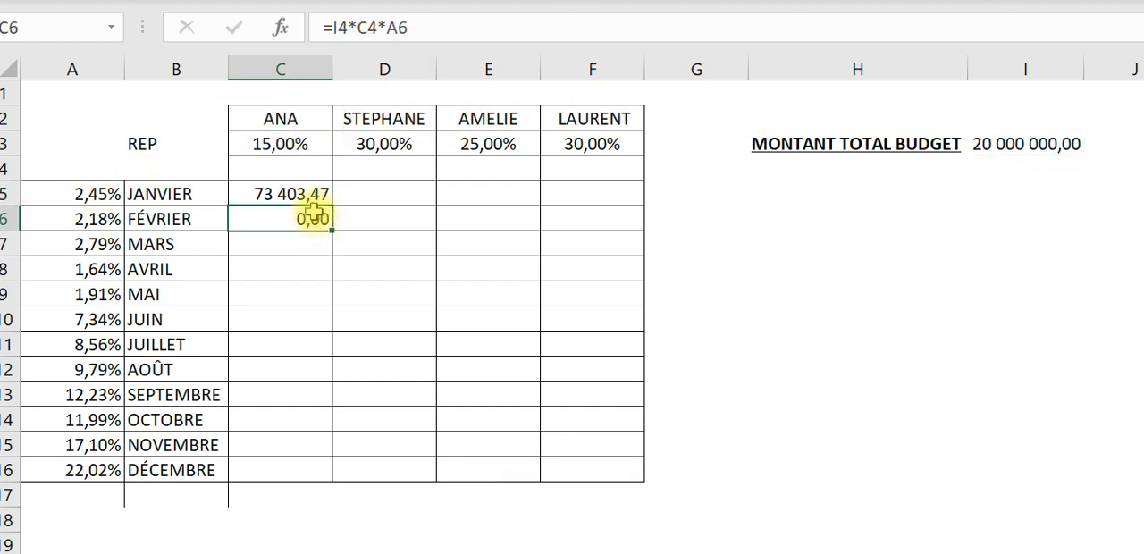
- Fill the C5 formula into C6 again and inspect which cells the February formula references
left_click(311, 196)
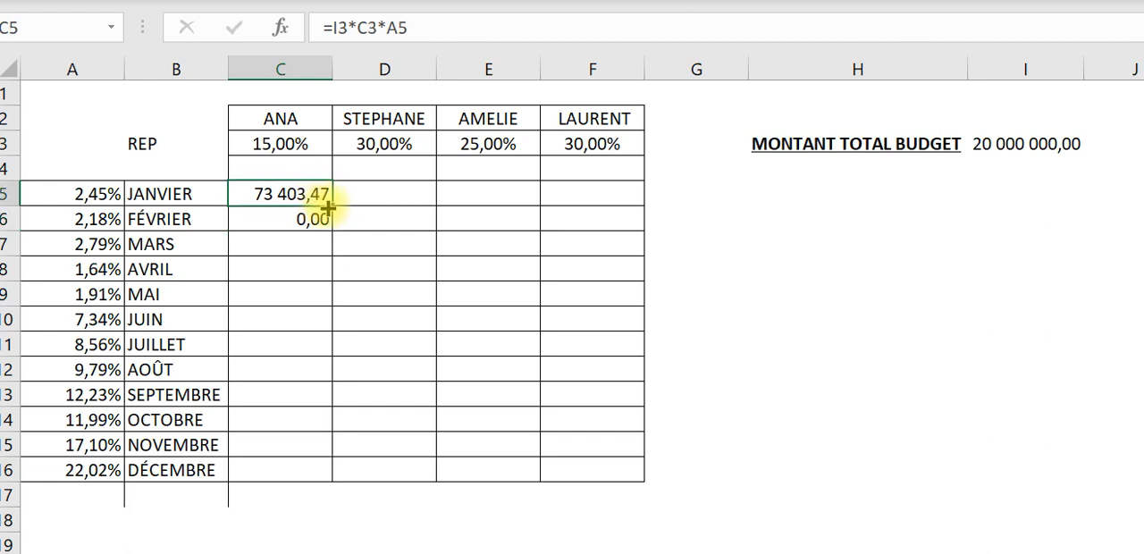
left_click_drag(323, 204, 320, 229)
left_click(307, 223)
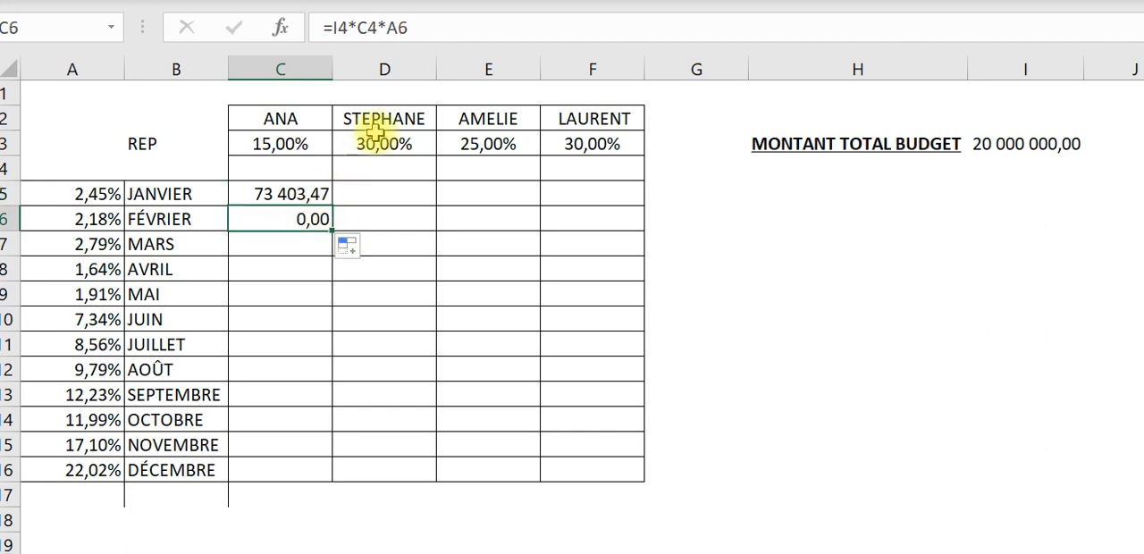
left_click(420, 28)
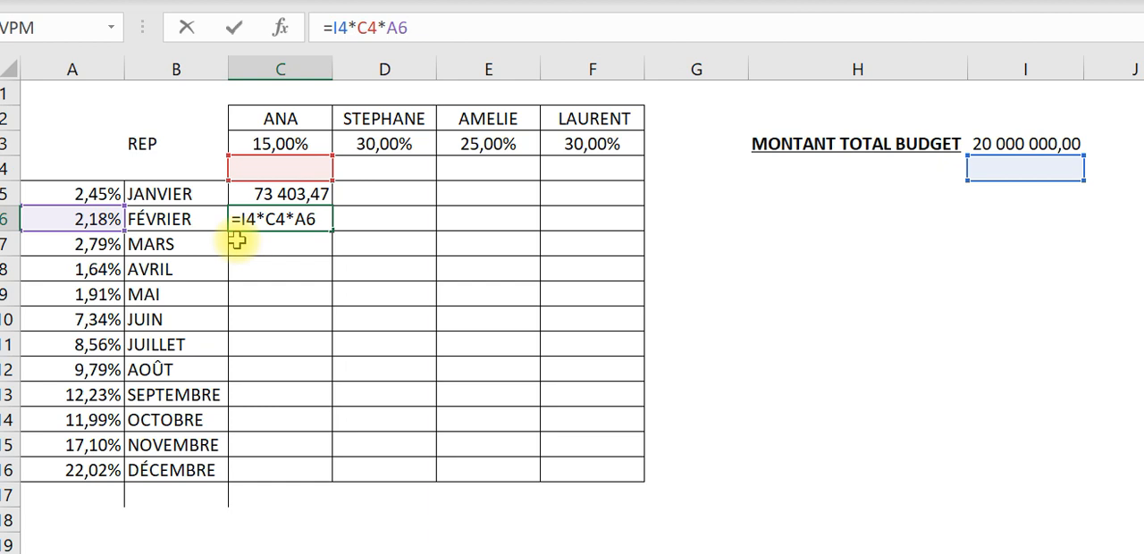
key("Return")
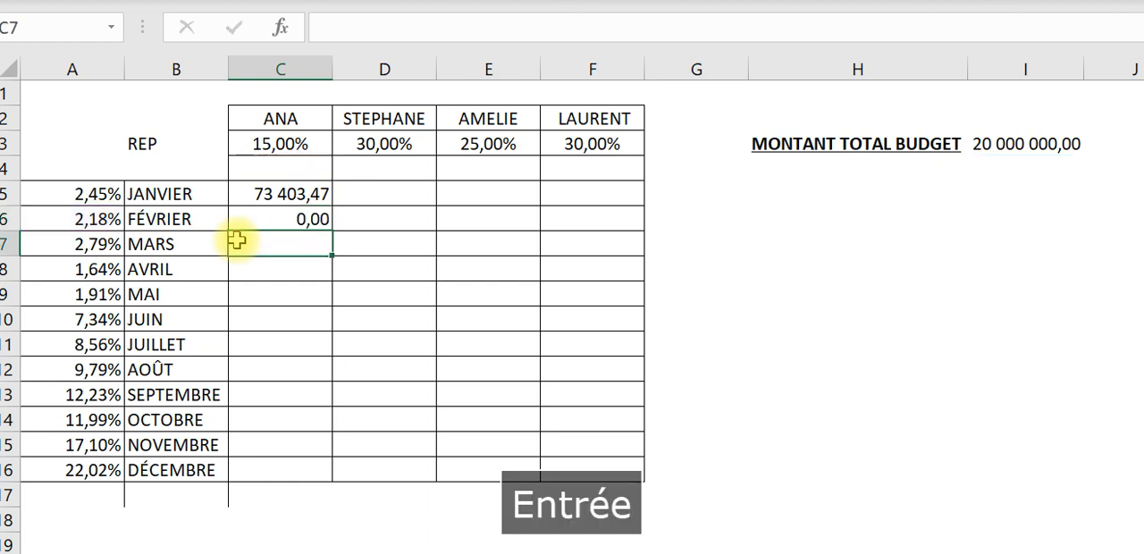
- Make the total budget reference absolute in the C5 formula so it reads =$I$3*C3*A5
left_click(285, 200)
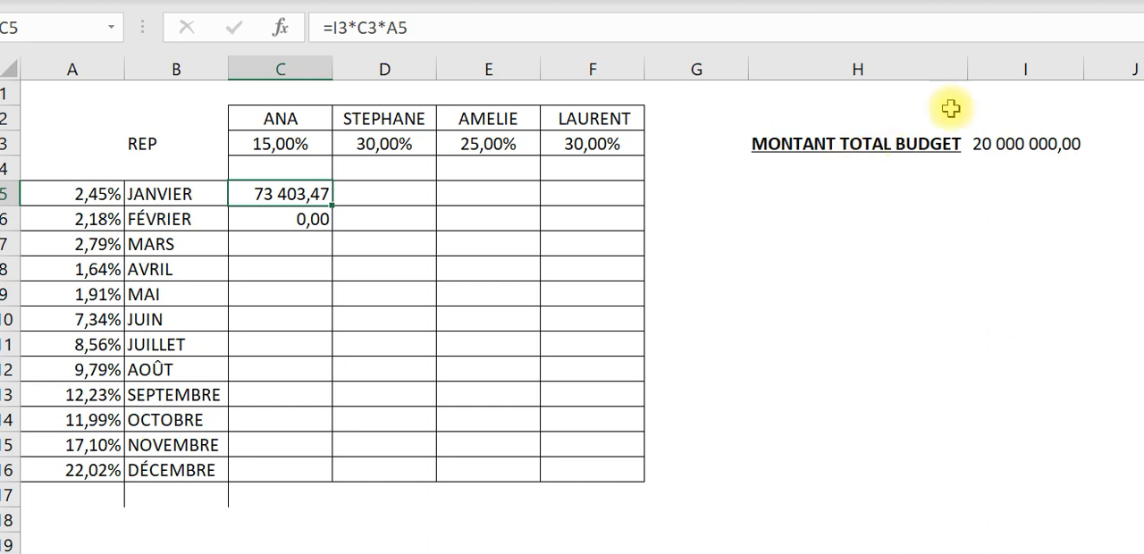
left_click(339, 28)
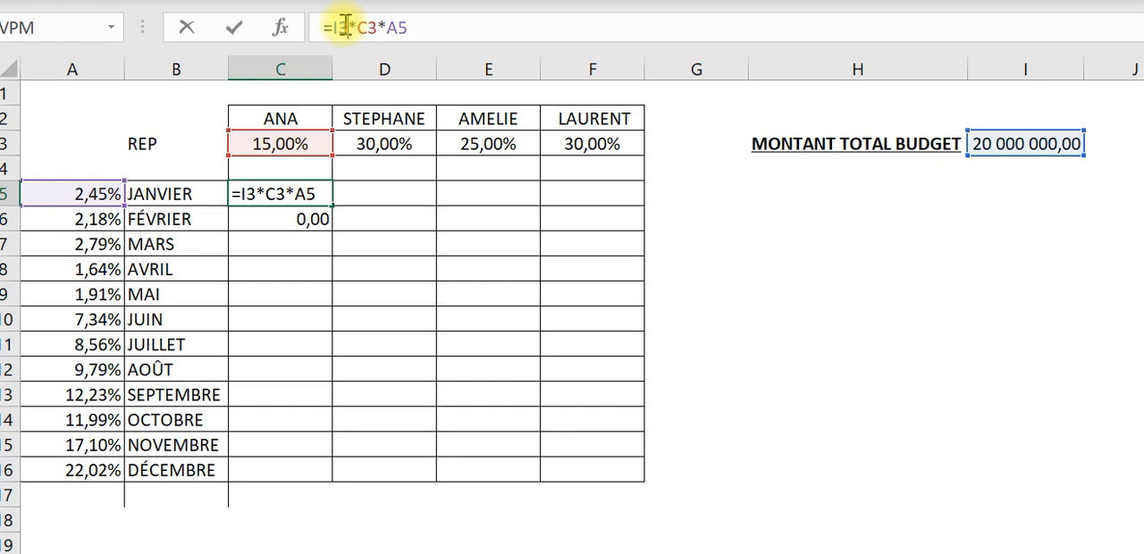
key("F4")
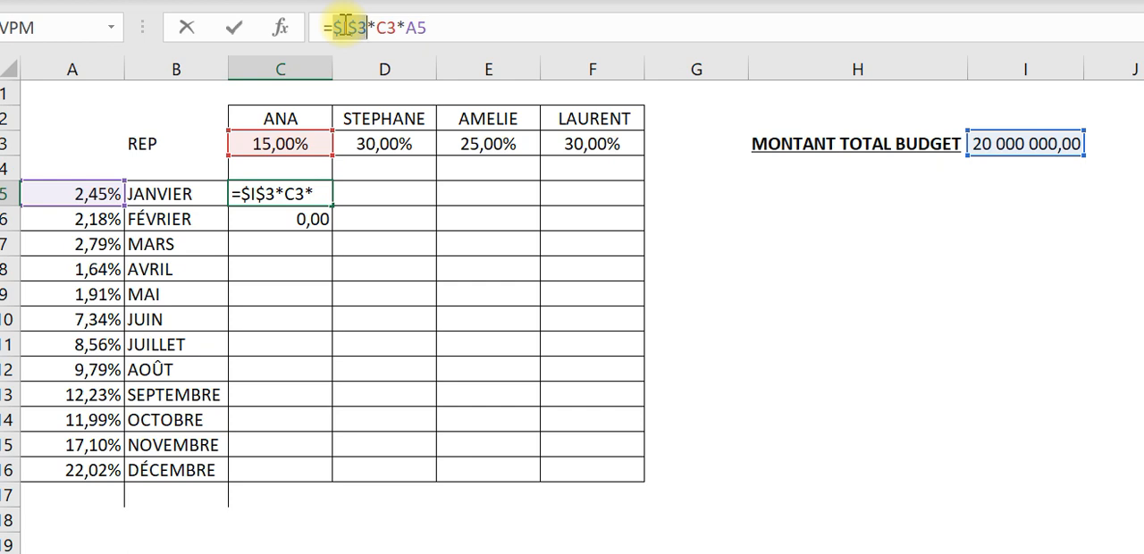
key("F4")
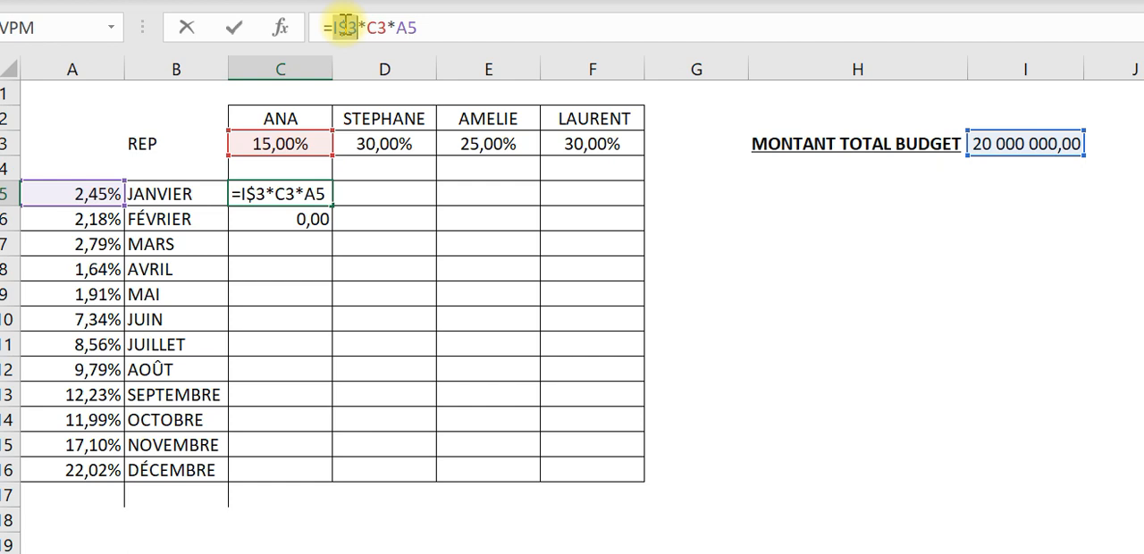
key("F4")
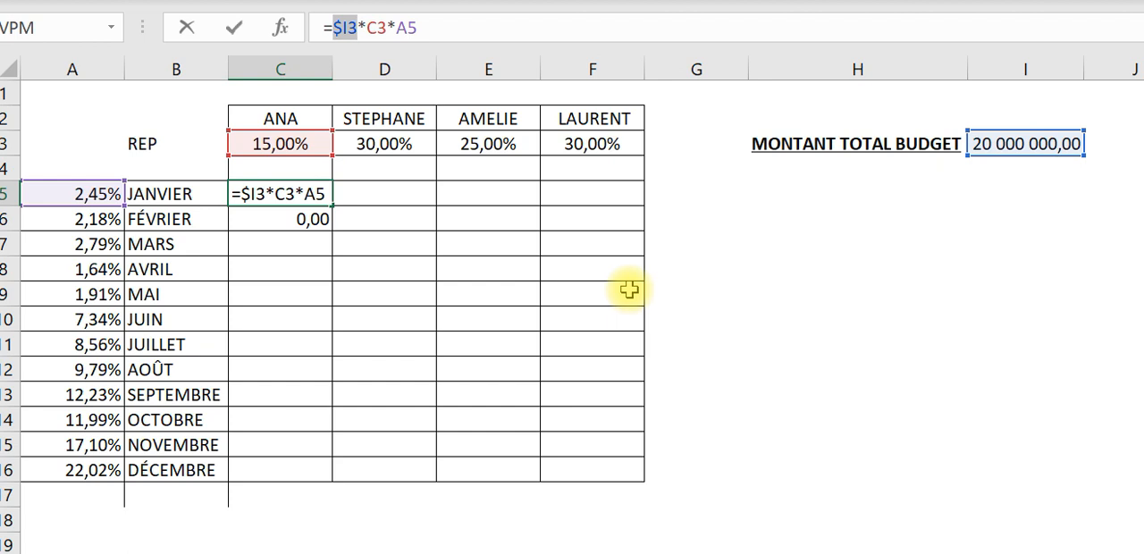
key("F4")
key("F4")
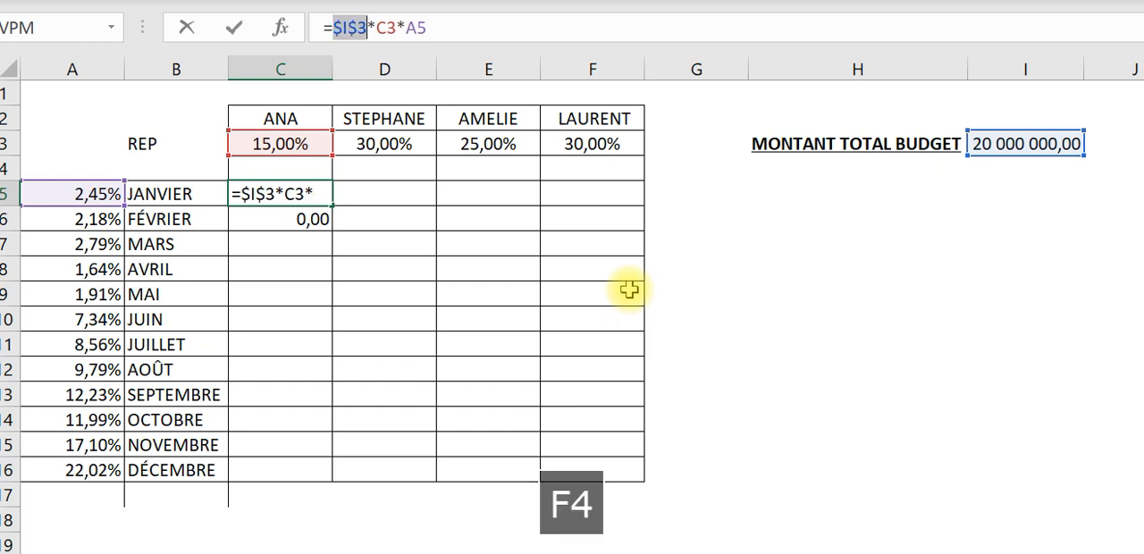
key("Return")
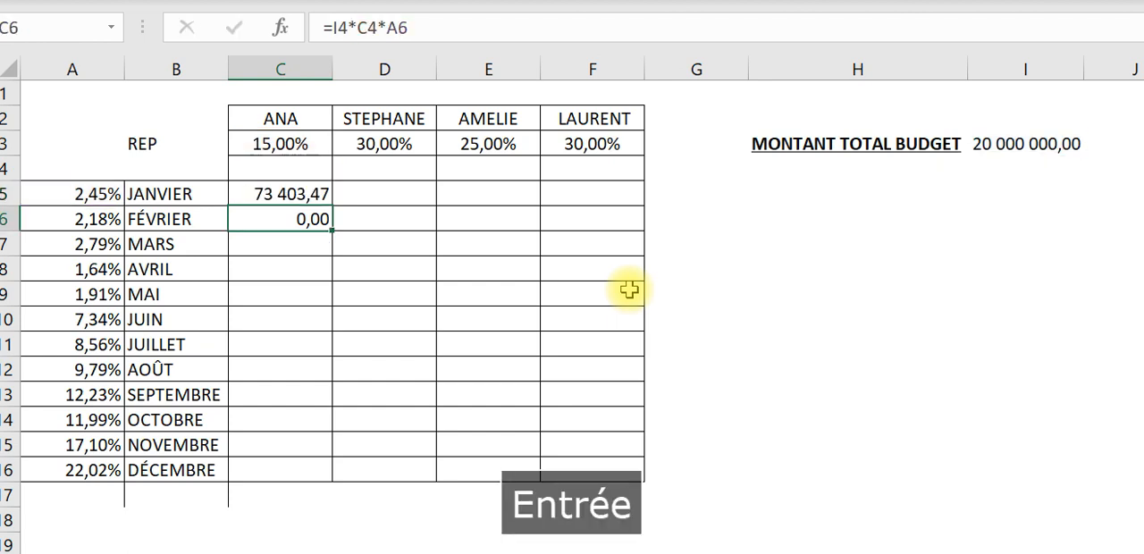
- Fill the C5 formula with the absolute budget reference down to the February cell C6
left_click(1030, 145)
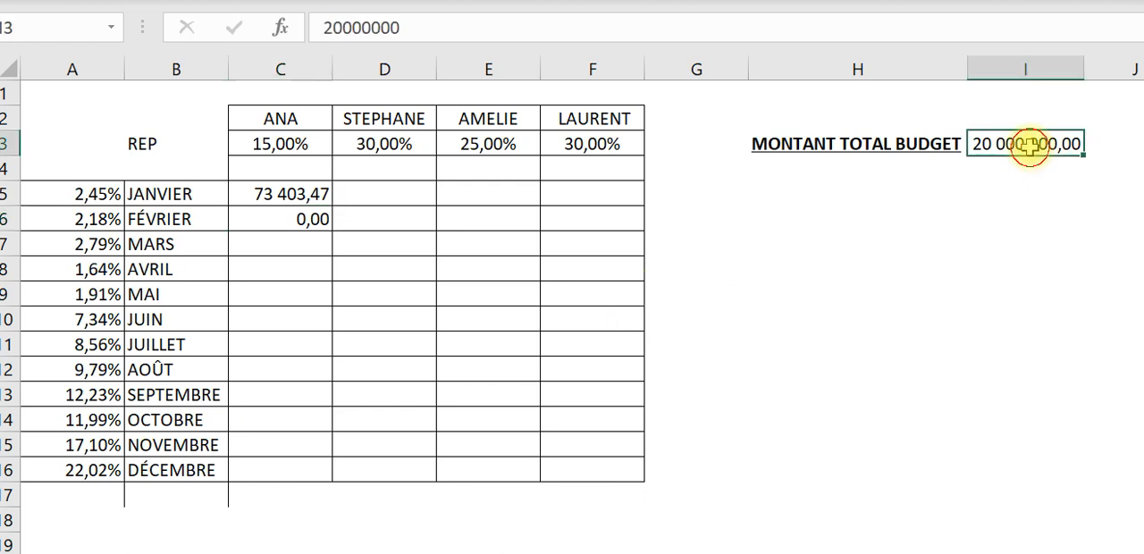
left_click(281, 192)
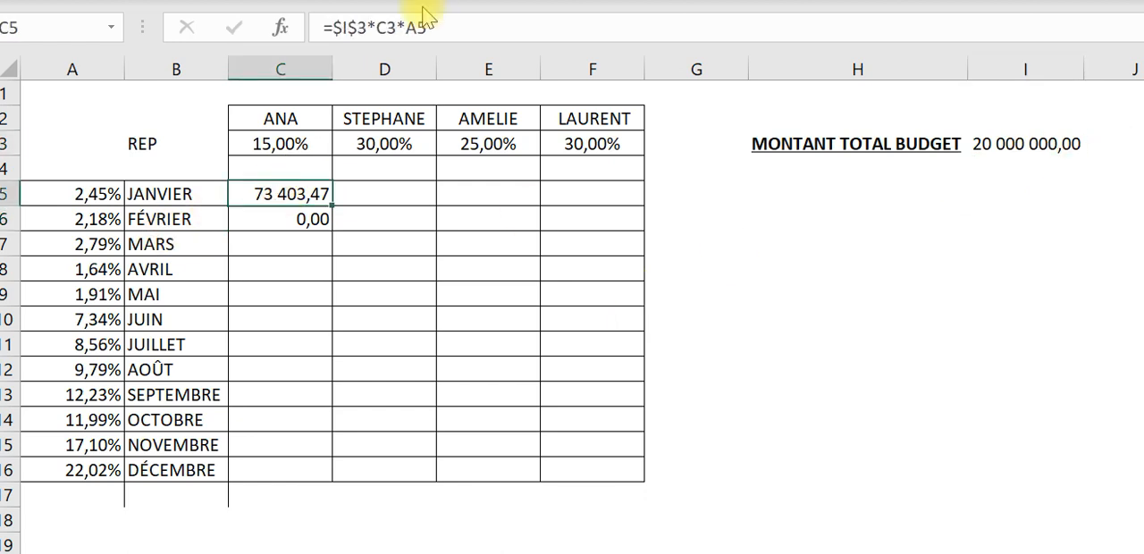
left_click(370, 262)
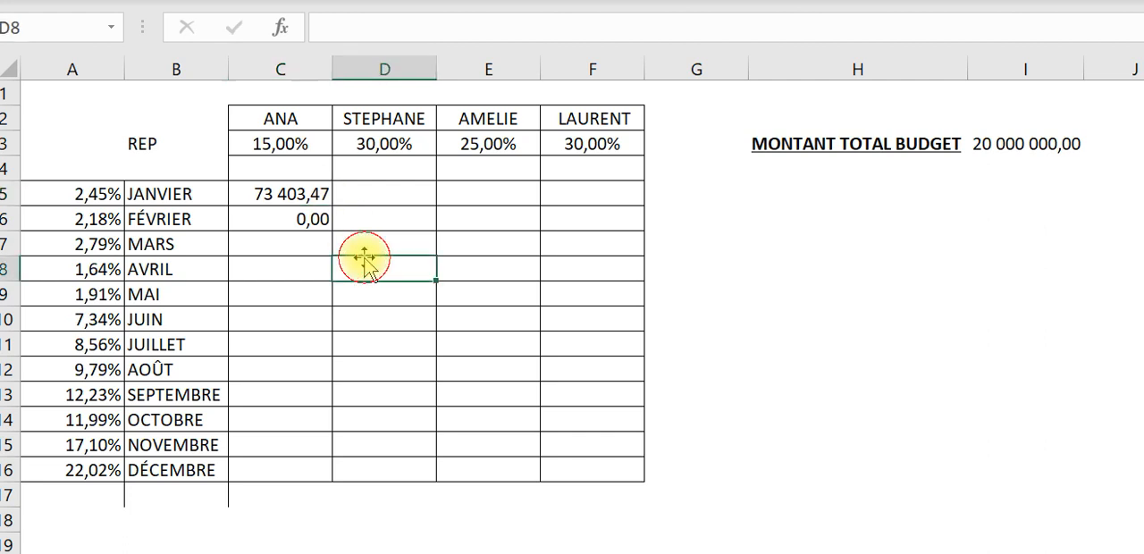
left_click(293, 183)
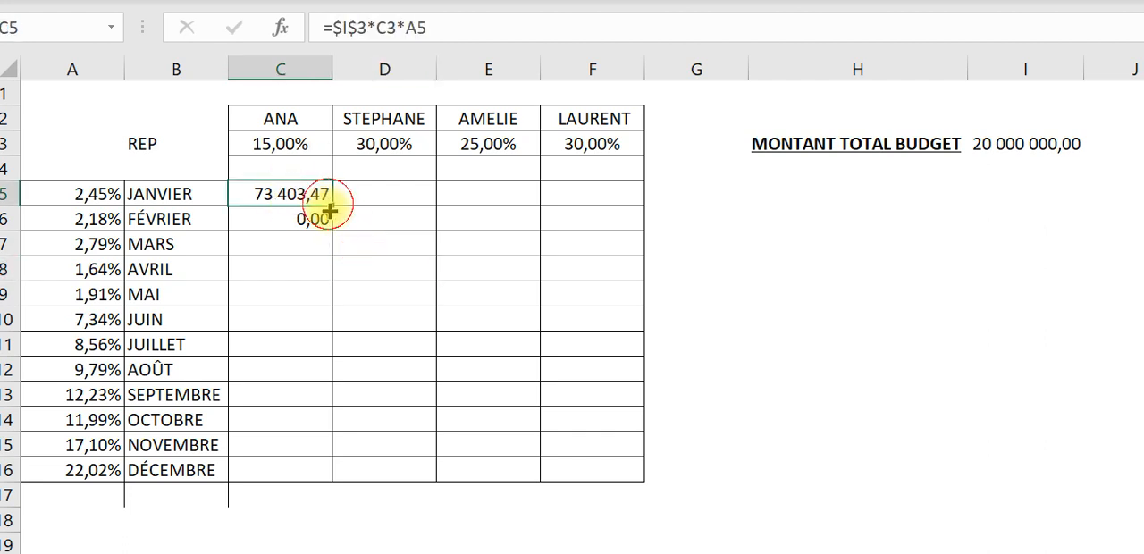
left_click_drag(331, 206, 332, 244)
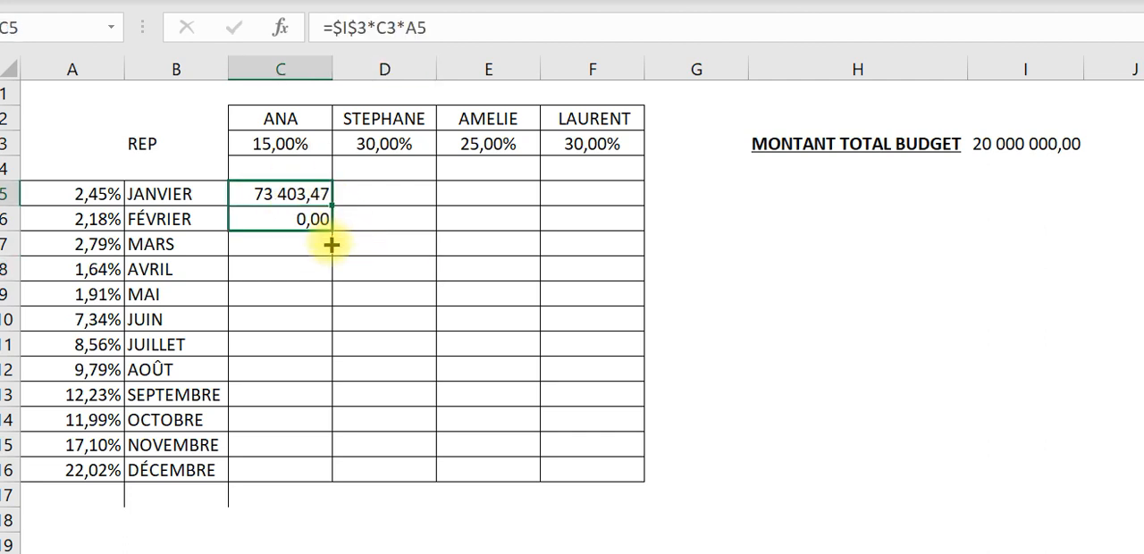
- Inspect which cells the February formula in C6 references for the representative's and the month's percentages
left_click(286, 219)
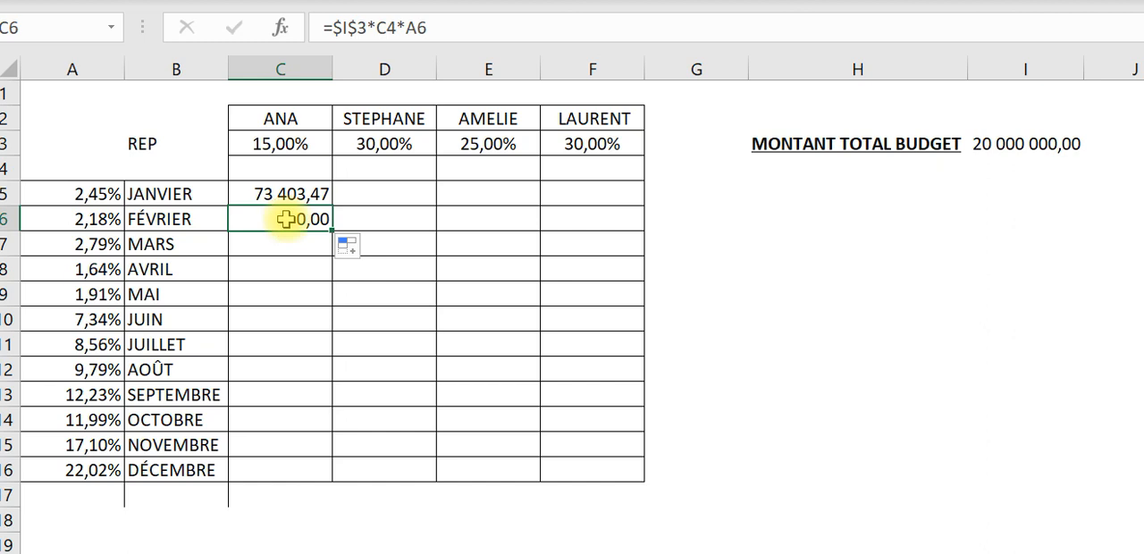
left_click(415, 27)
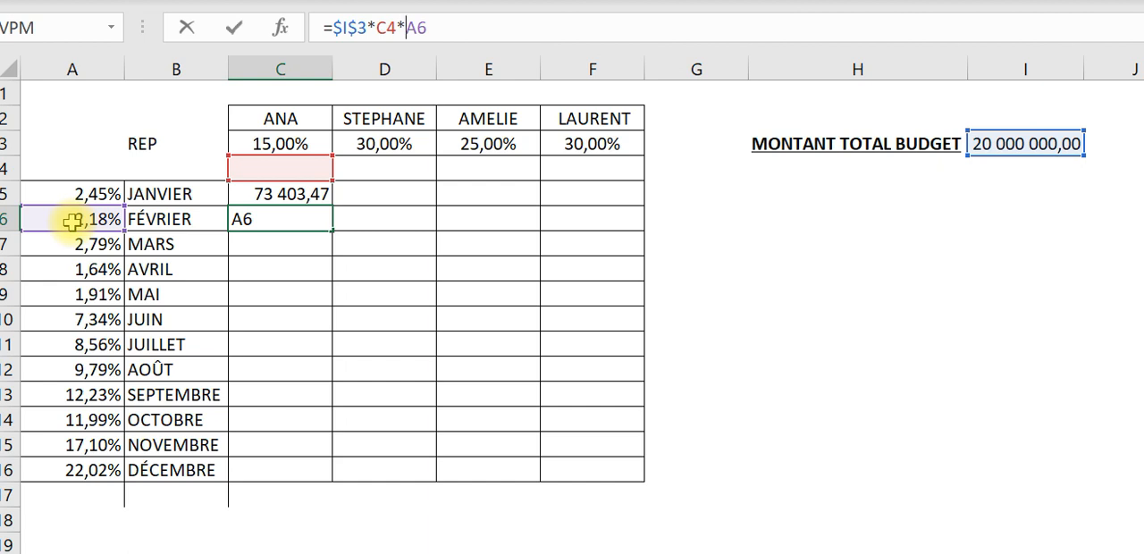
key("Return")
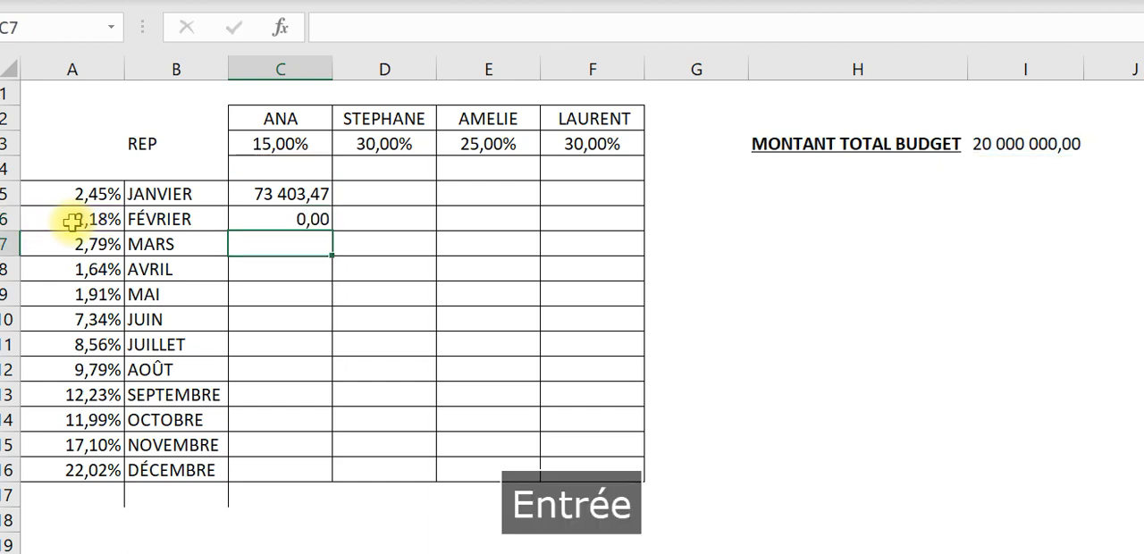
- Lock the row of the representative's percentage reference in the C5 formula so it reads =$I$3*C$3*A5
left_click(292, 218)
left_click(295, 189)
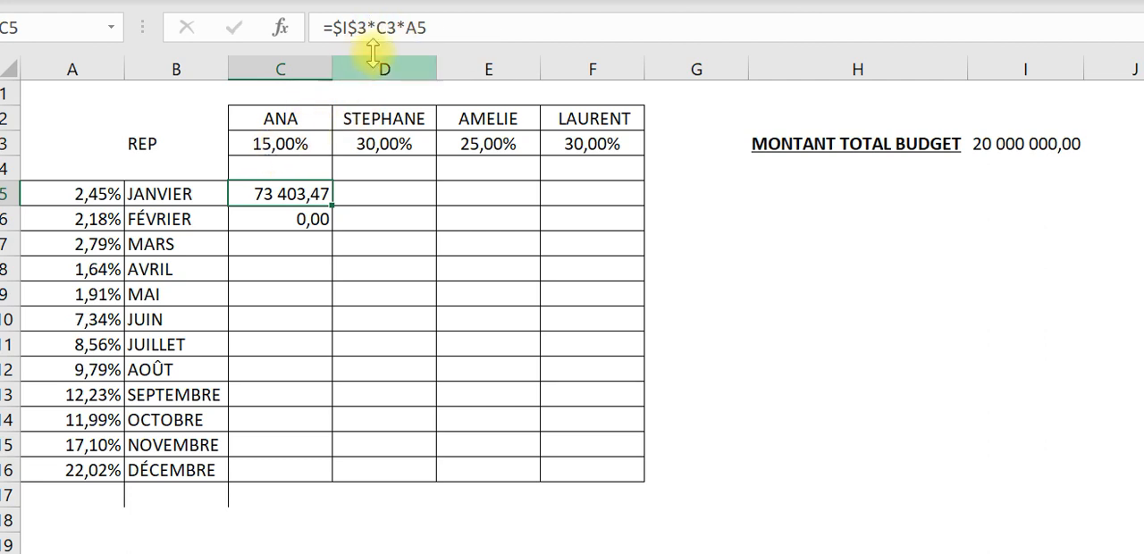
left_click(390, 27)
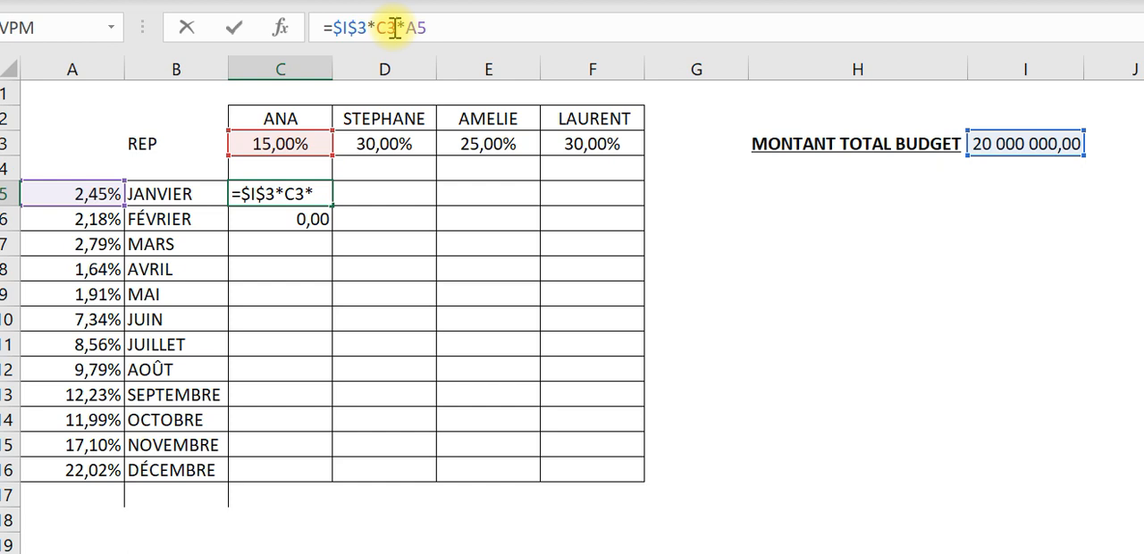
key("F4")
key("F4")
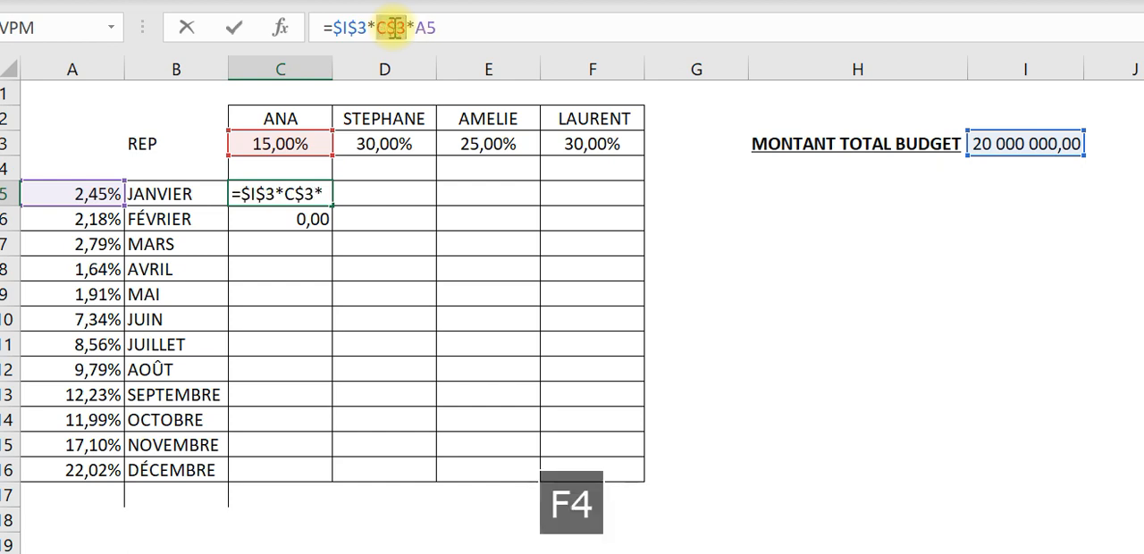
key("Return")
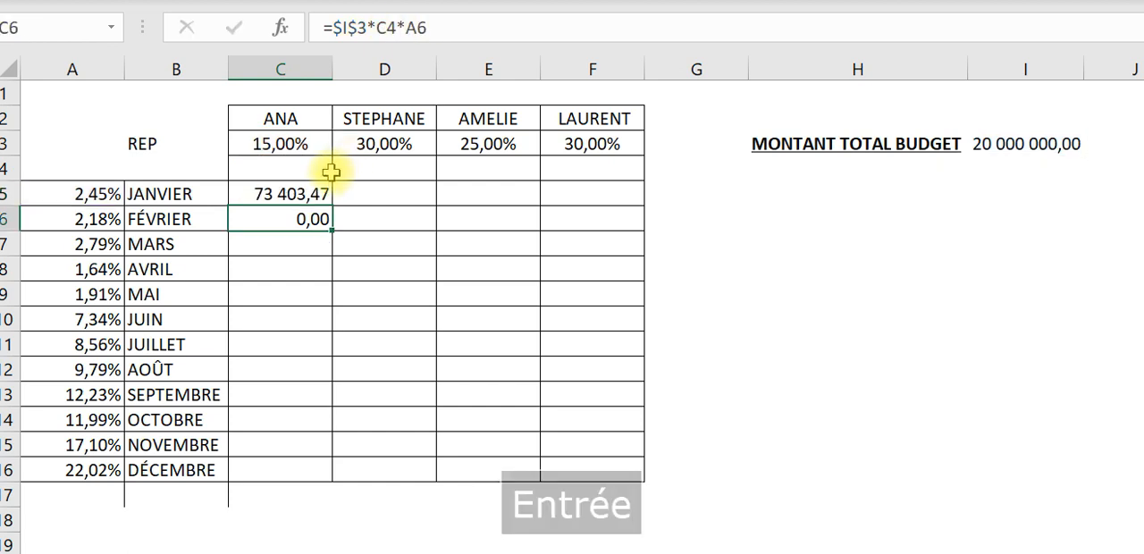
- Fill the row-locked C5 formula down to February cell C6 and check the cells it references
left_click(315, 175)
left_click(315, 187)
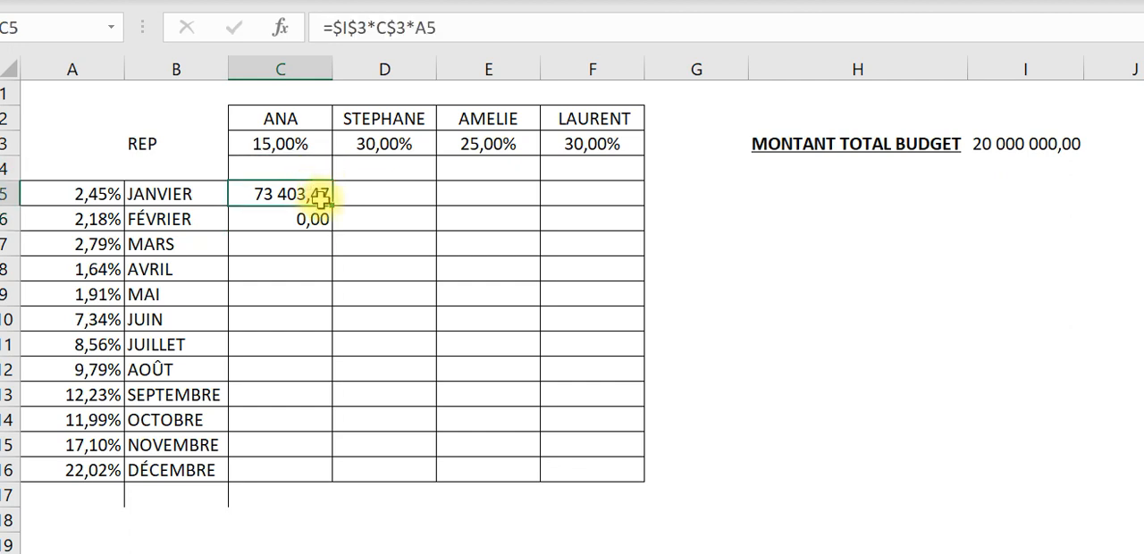
left_click_drag(329, 206, 329, 228)
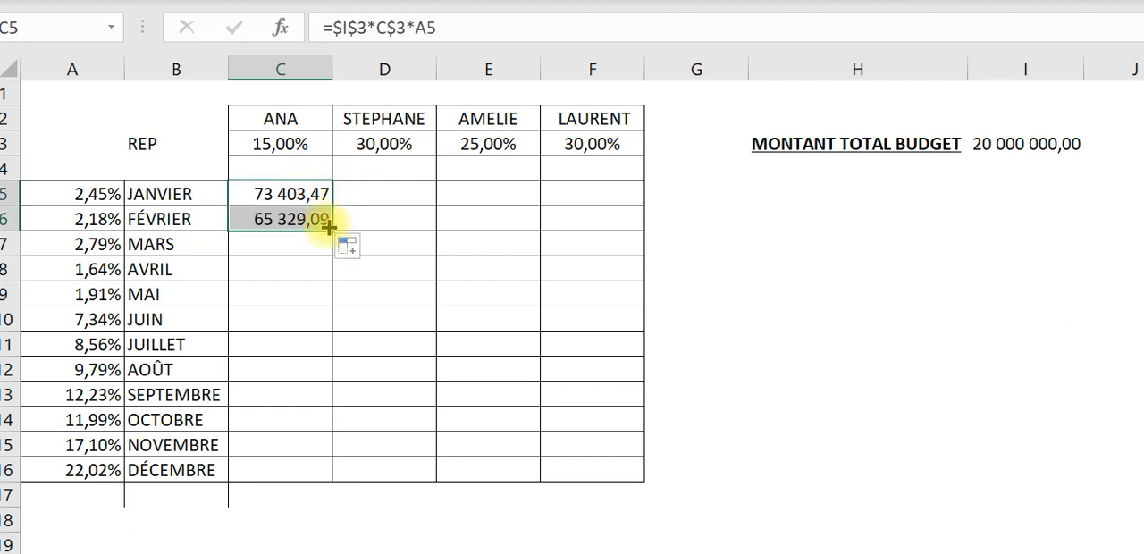
left_click(277, 219)
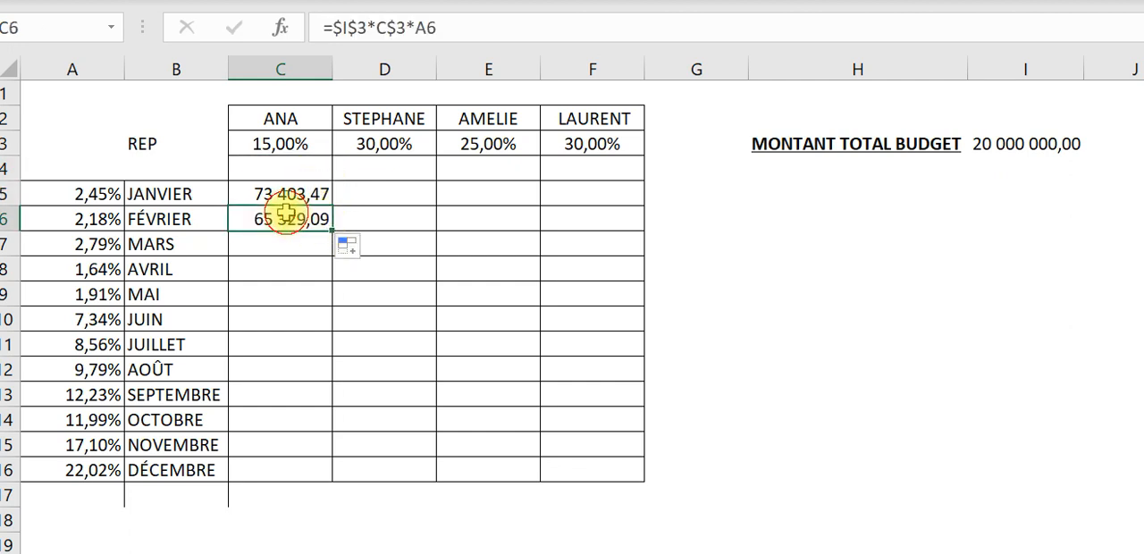
left_click(427, 28)
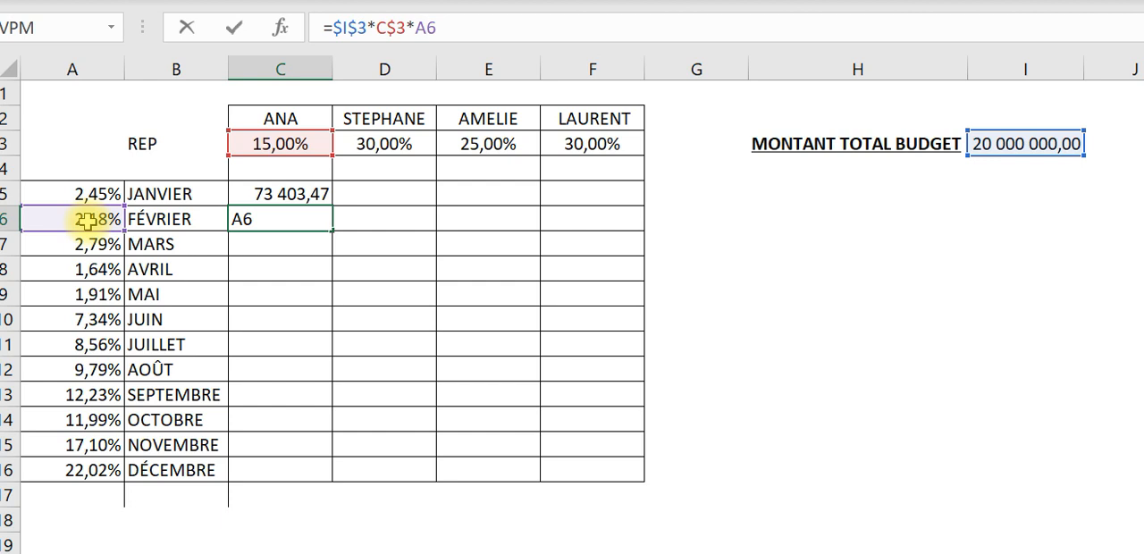
key("Return")
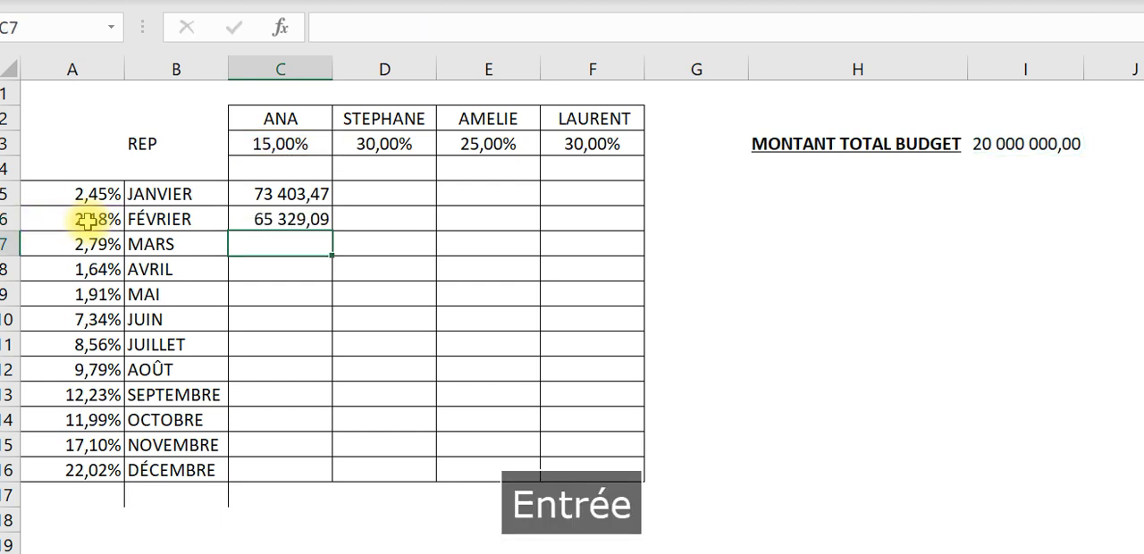
- Copy the January formula from C5 across to D5 and inspect the cells referenced by D5
left_click(296, 219)
left_click(306, 194)
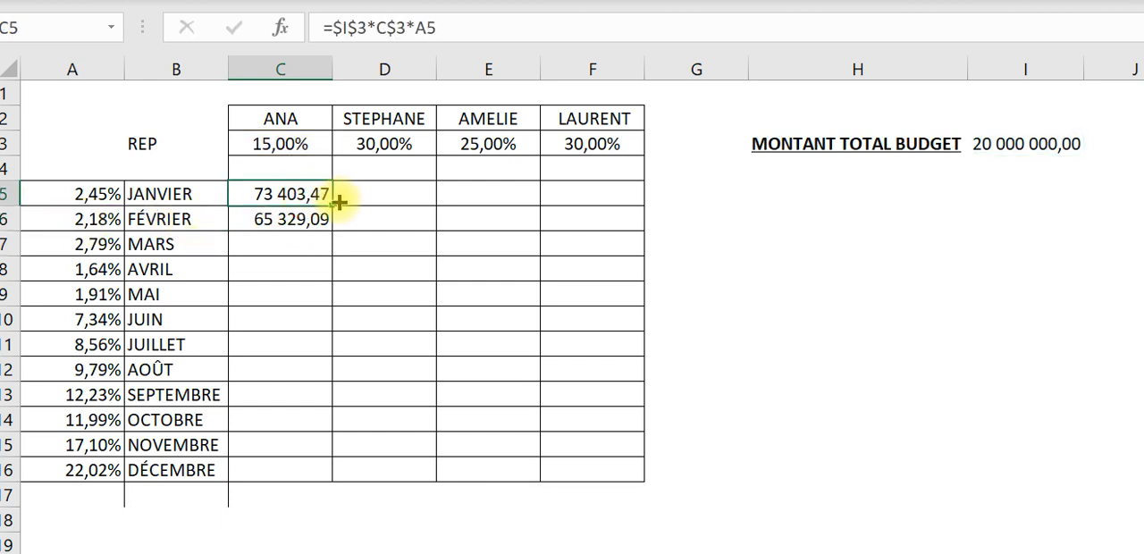
left_click_drag(333, 204, 416, 198)
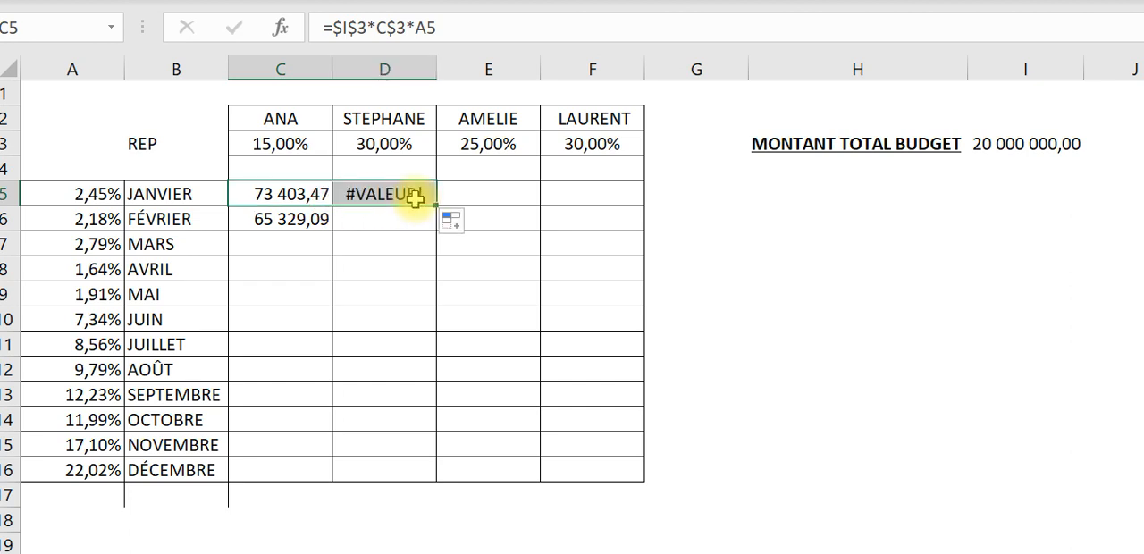
left_click(393, 190)
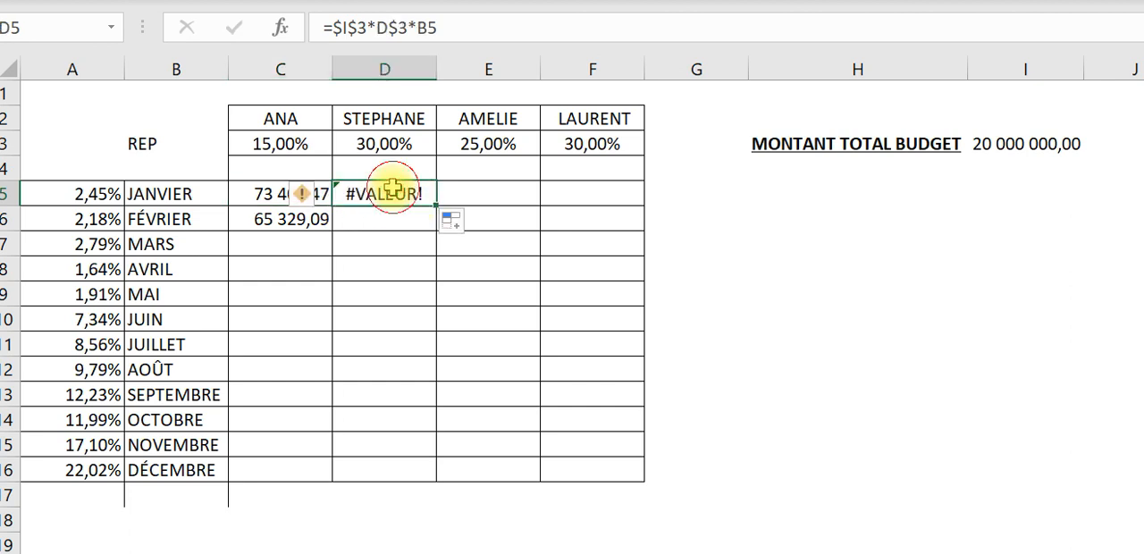
left_click(408, 28)
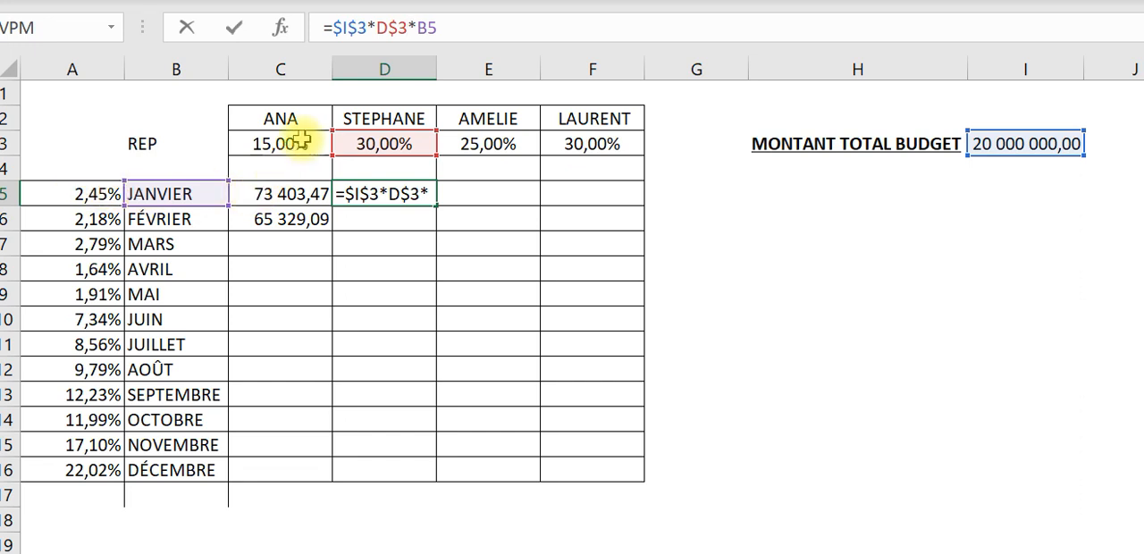
left_click(456, 28)
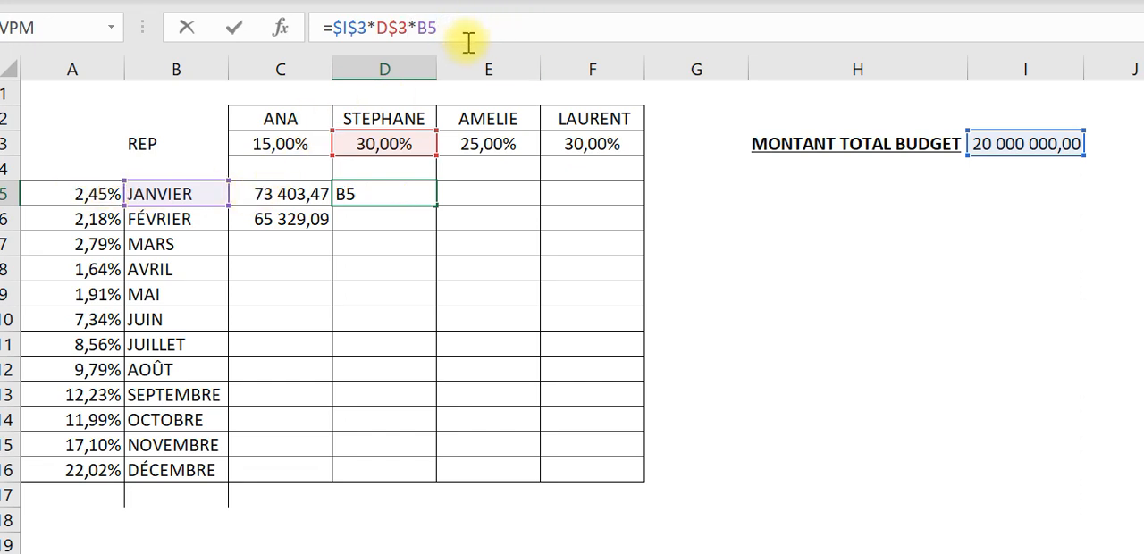
key("Tab")
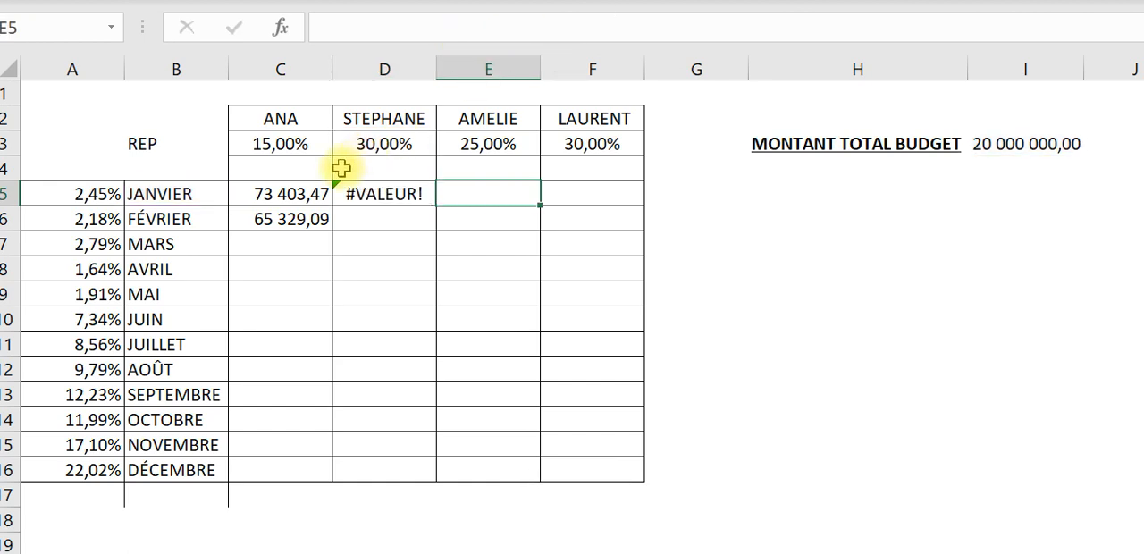
- Examine the C5 formula's references to the representative's percentage and the January percentage
left_click(315, 192)
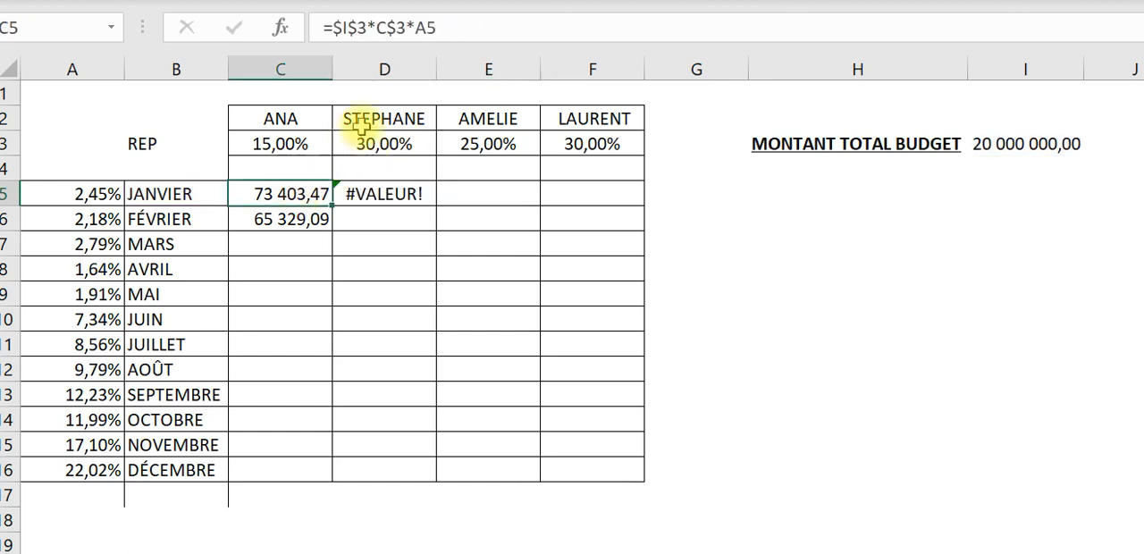
left_click(456, 25)
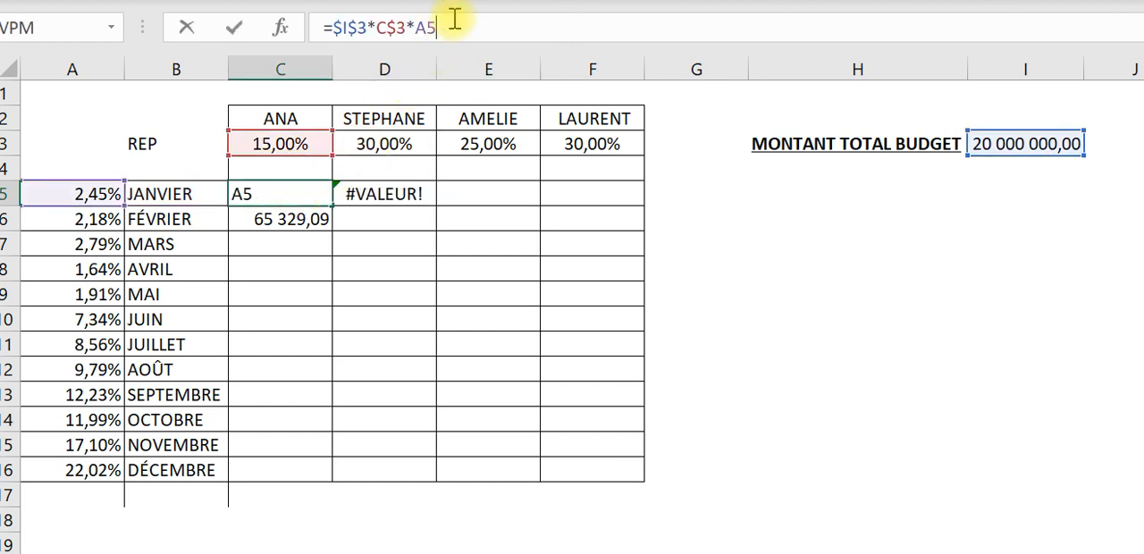
left_click(396, 28)
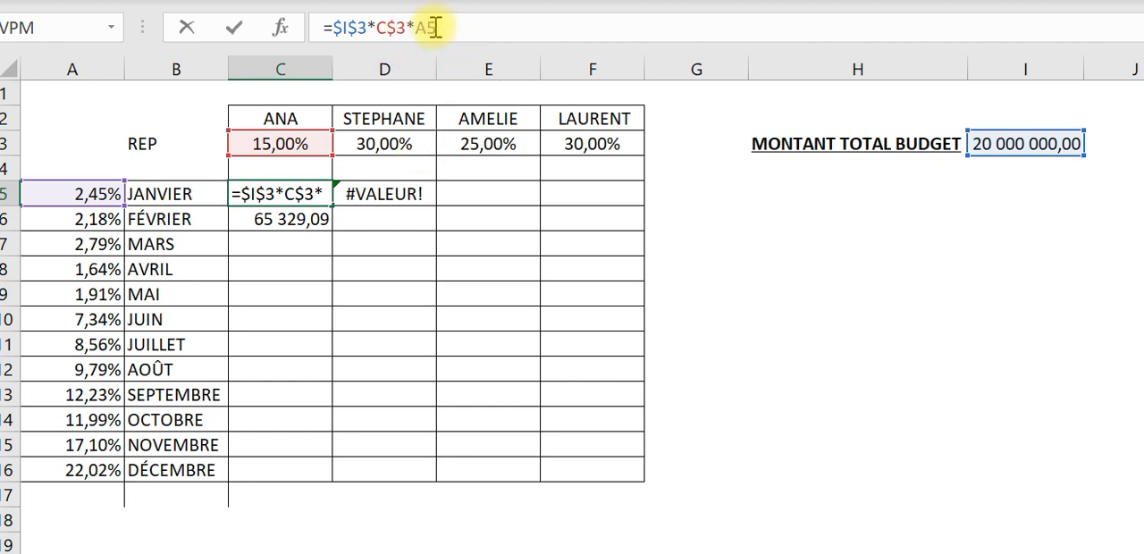
key("Tab")
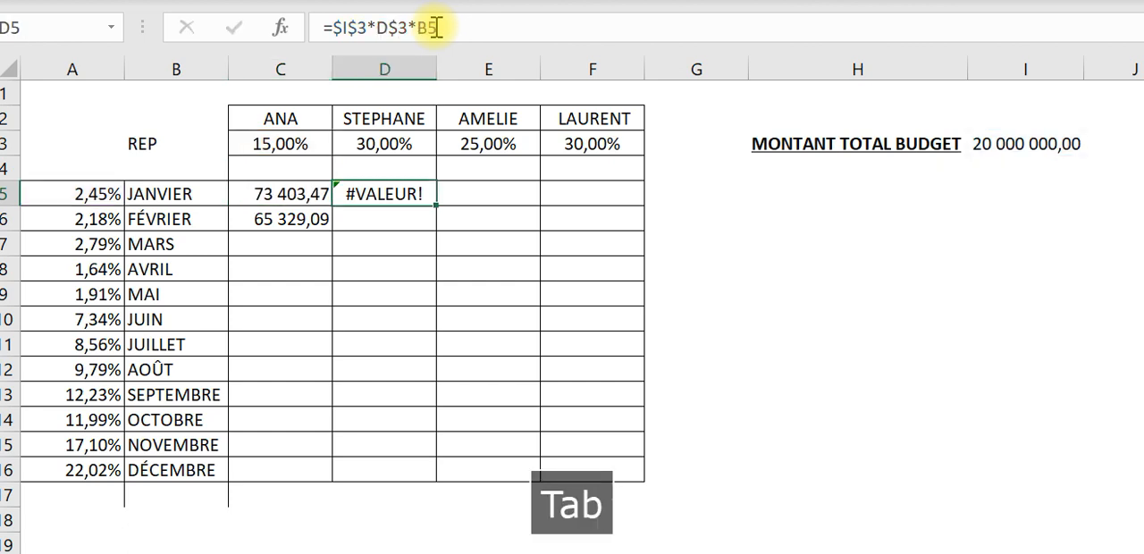
- Fill the C5 formula into D5 again and compare the references in the two January formulas
left_click(284, 200)
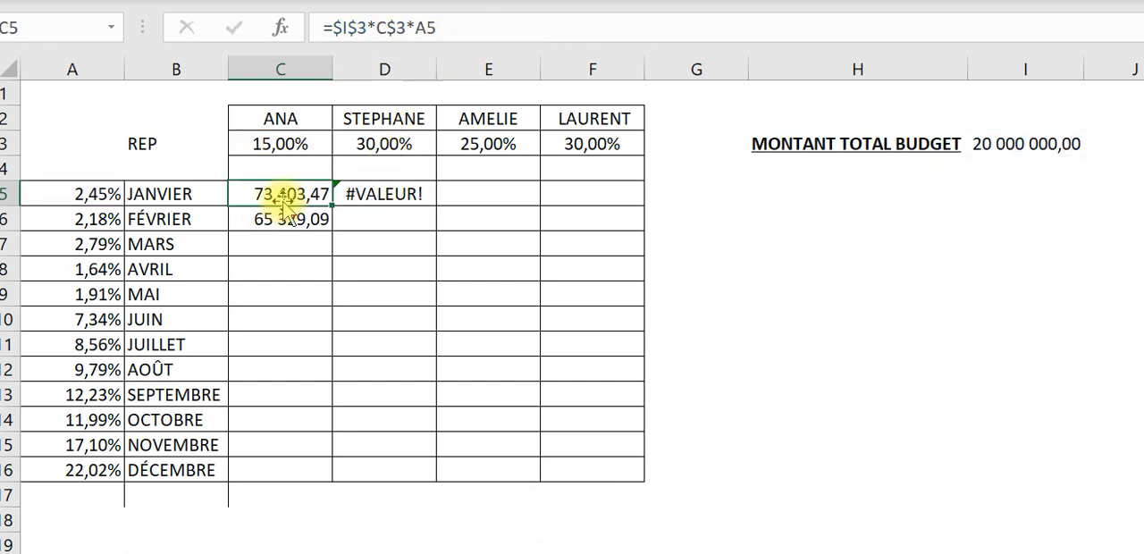
left_click_drag(330, 200, 391, 195)
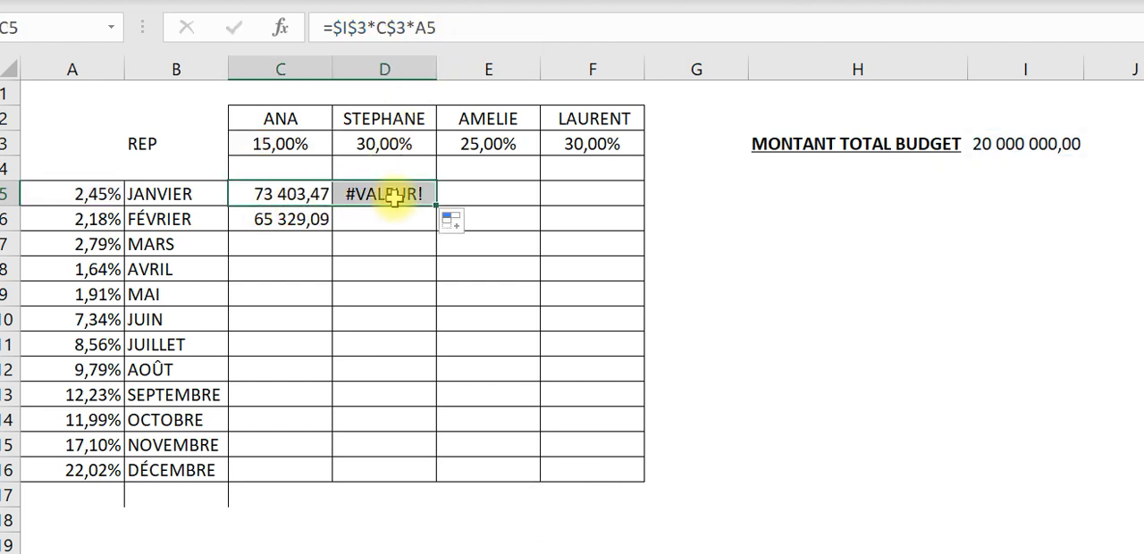
left_click(449, 4)
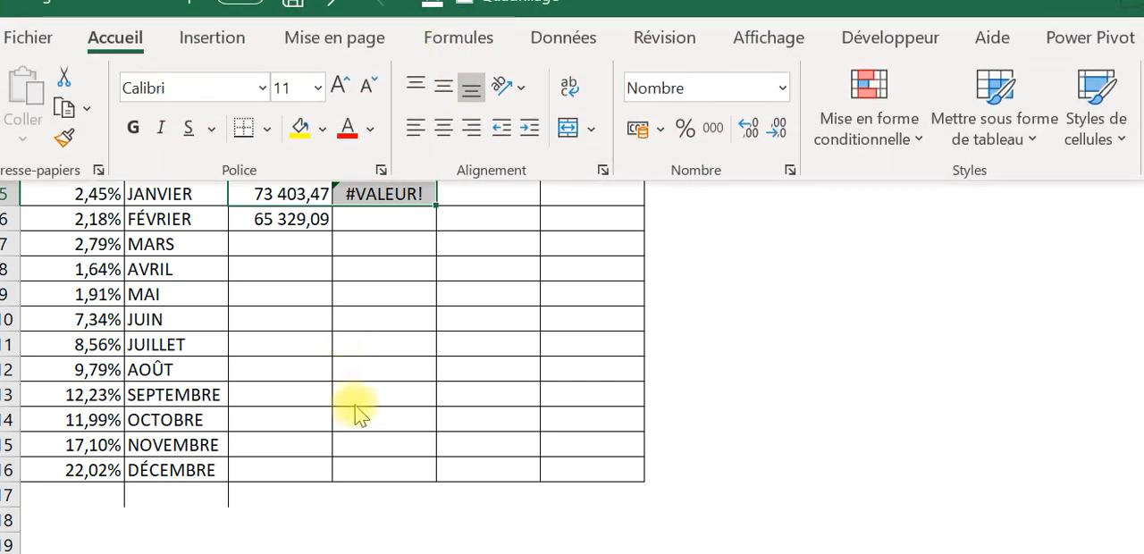
left_click(434, 284)
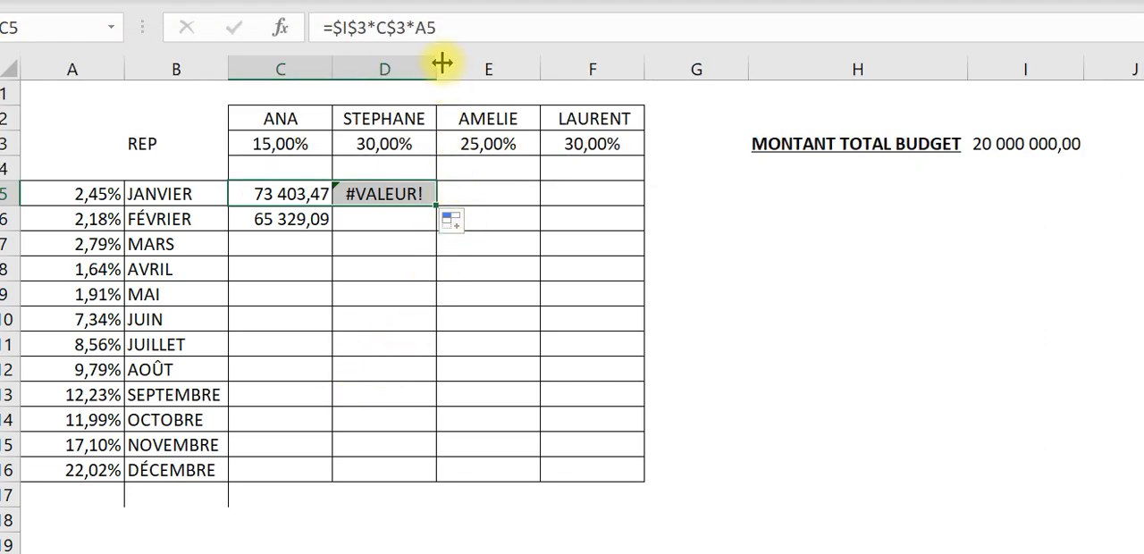
left_click(319, 194)
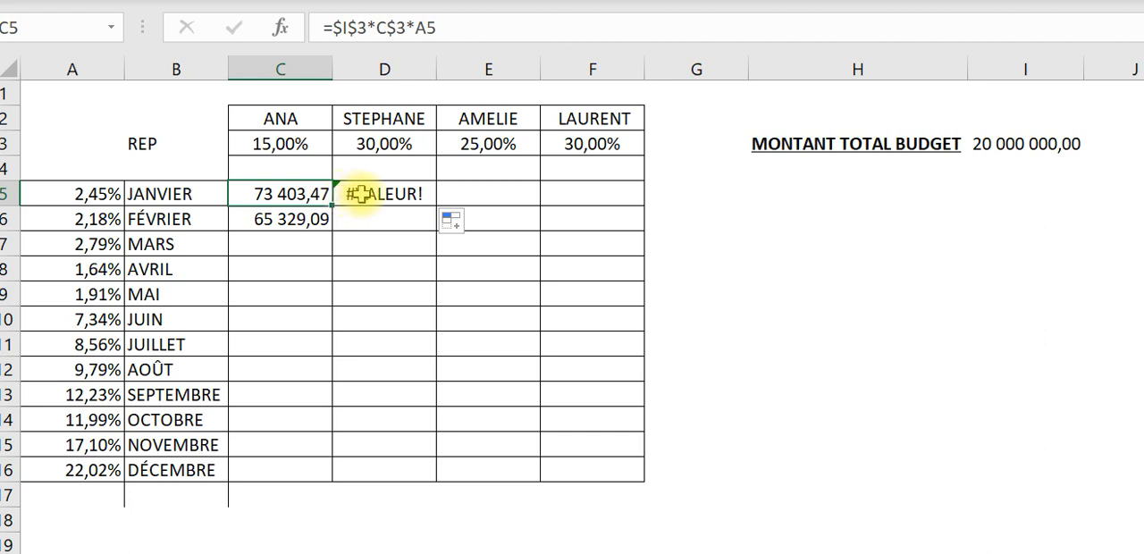
left_click(347, 194)
left_click(275, 195)
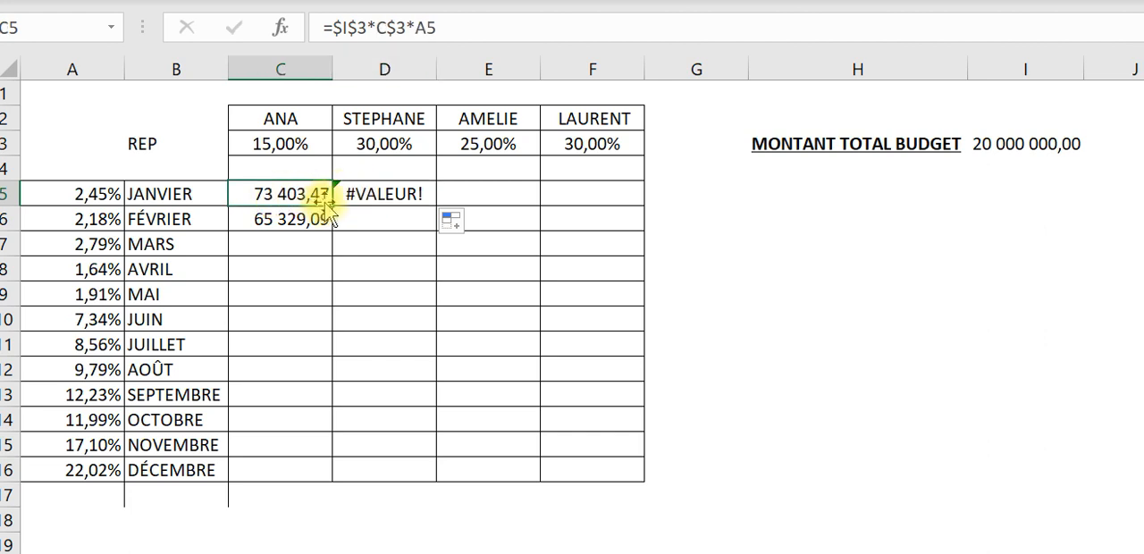
mouse_move(331, 204)
left_mouse_down()
mouse_move(429, 201)
mouse_move(314, 194)
left_mouse_up()
left_click(409, 192)
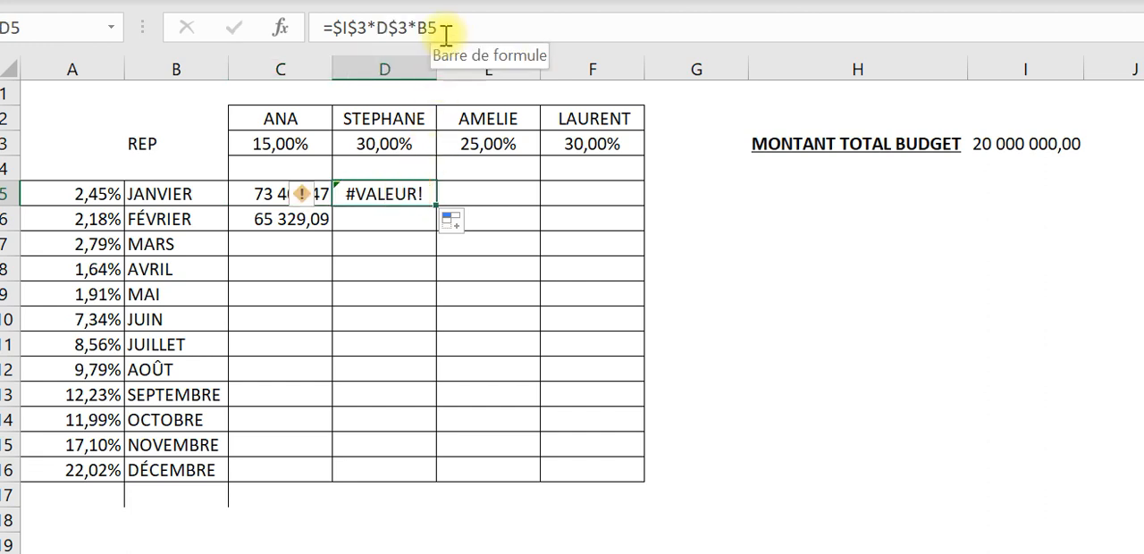
- Lock the column of the month percentage reference in the C5 formula so it reads =$I$3*C$3*$A5
left_click(280, 194)
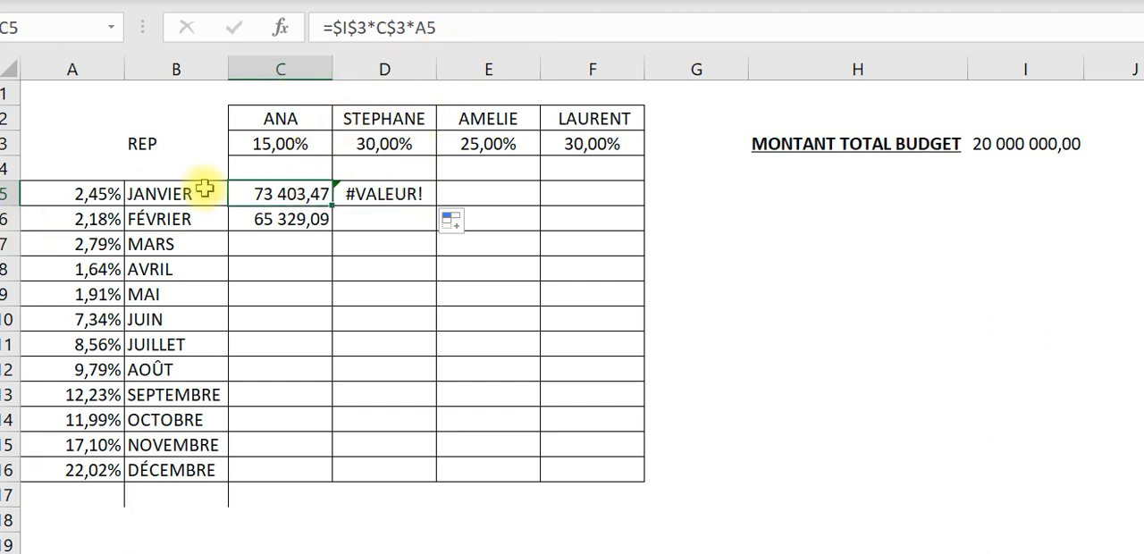
left_click(456, 28)
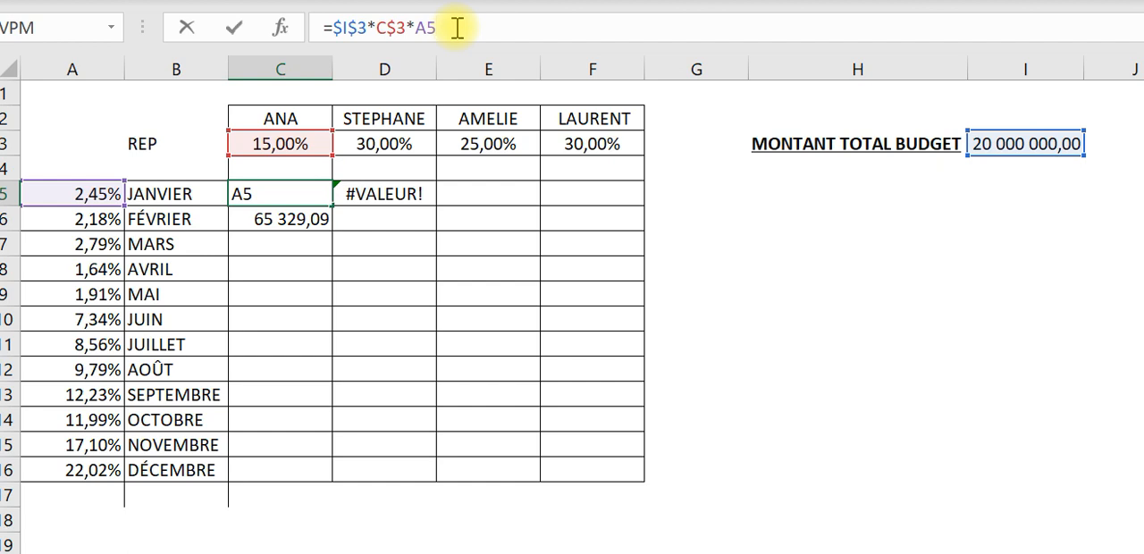
key("F4")
key("F4")
key("F4")
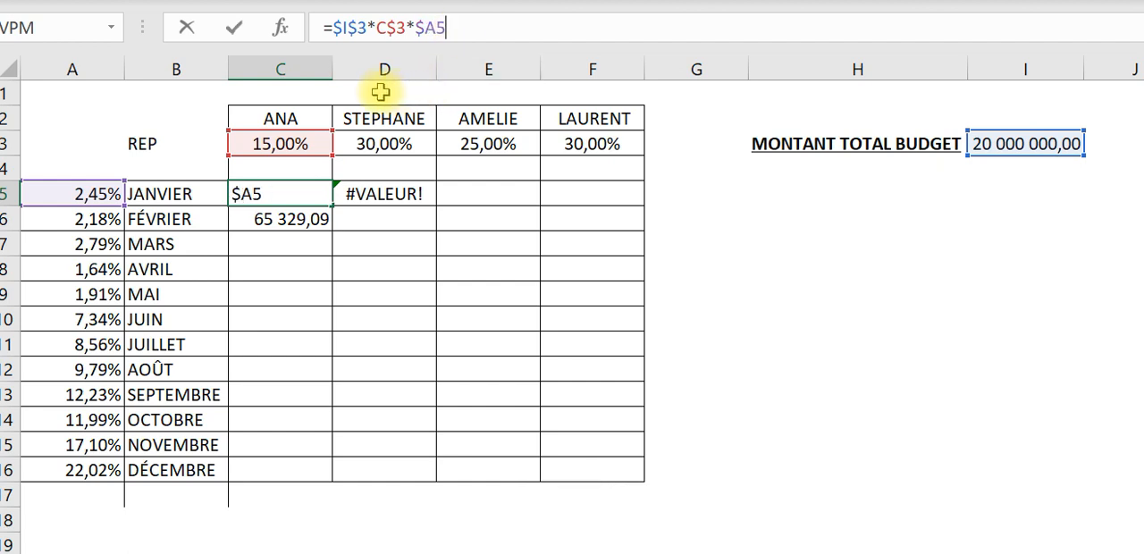
key("Return")
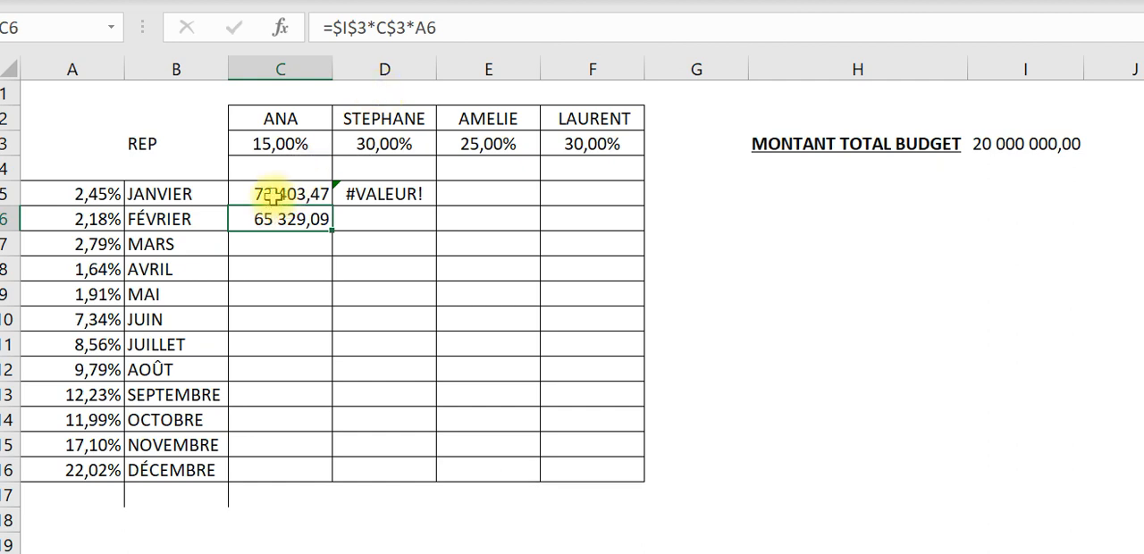
- Review the absolute and mixed references in the completed C5 formula against their highlighted cells
left_click(273, 195)
left_click(358, 29)
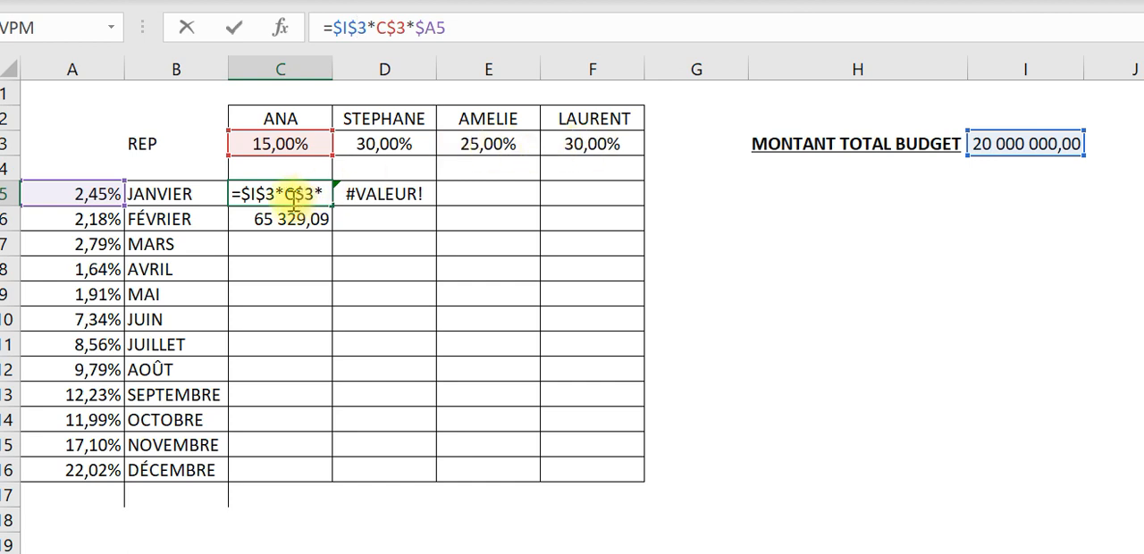
key("Return")
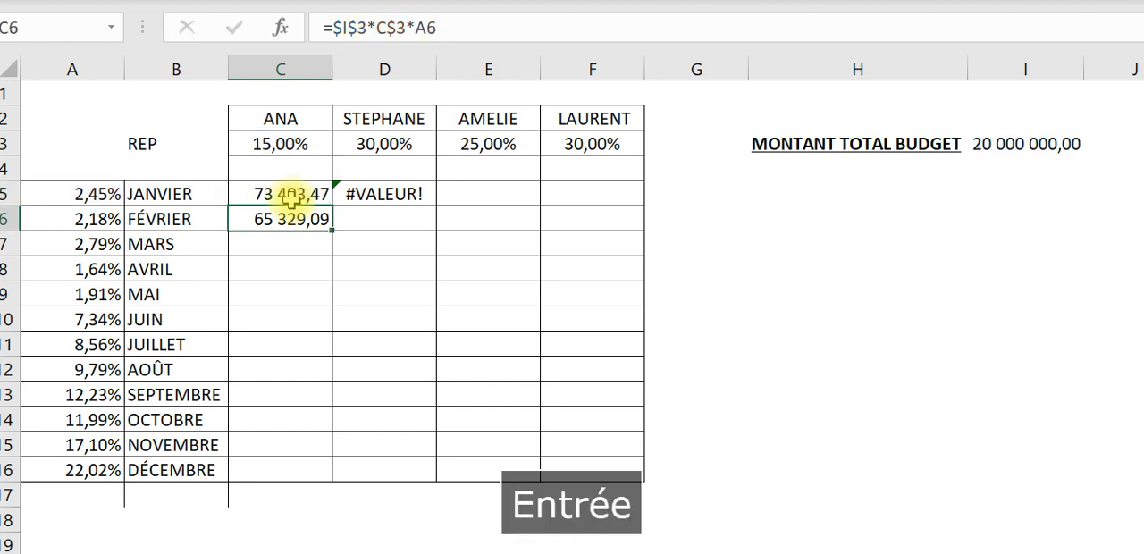
- Fill the completed C5 formula into D5 and check which cells the copied formula references
left_click(316, 192)
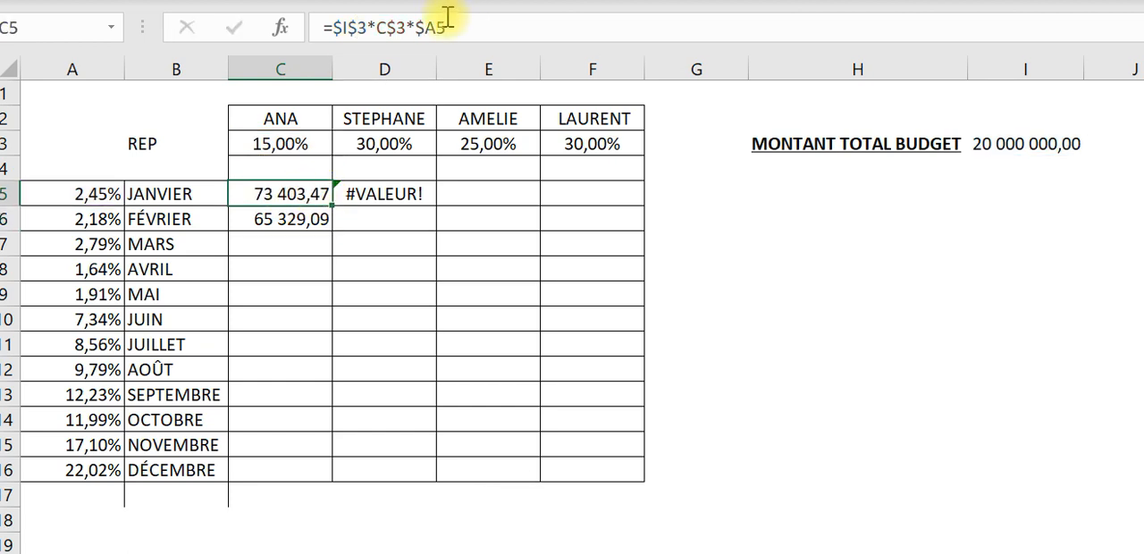
left_click_drag(332, 211, 426, 174)
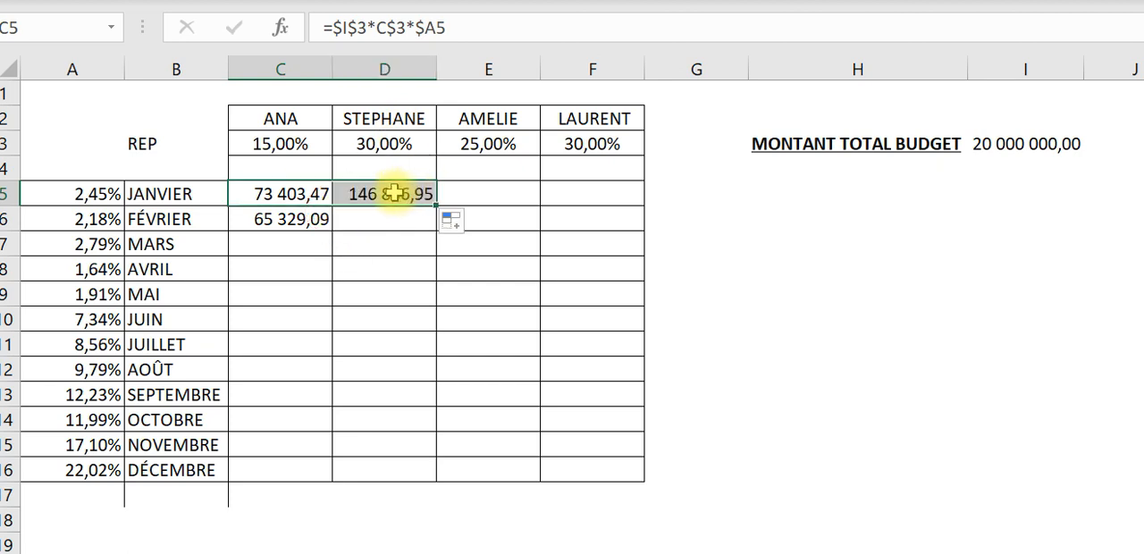
left_click(394, 194)
left_click(481, 27)
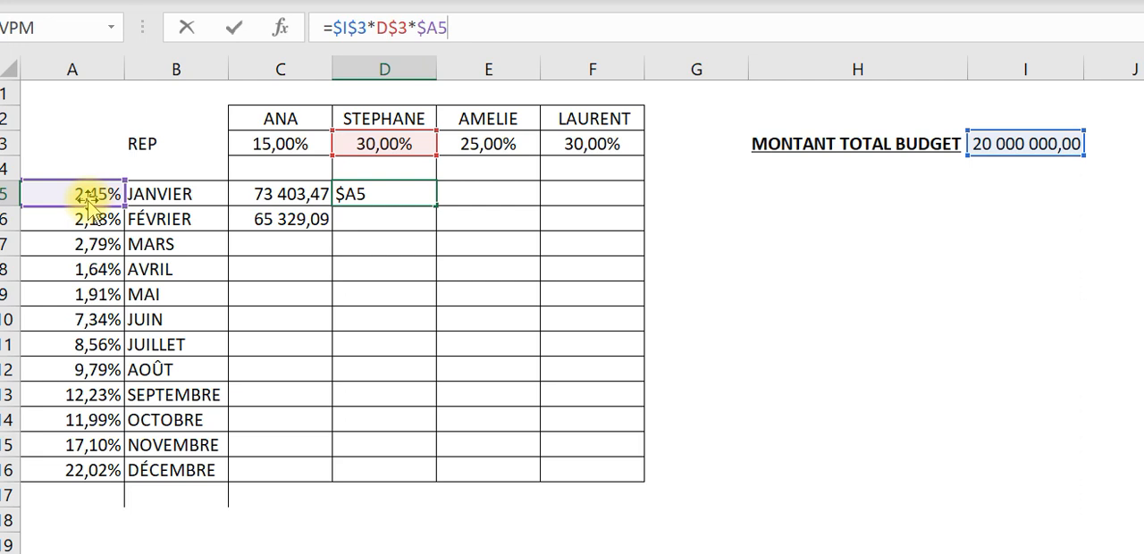
key("Return")
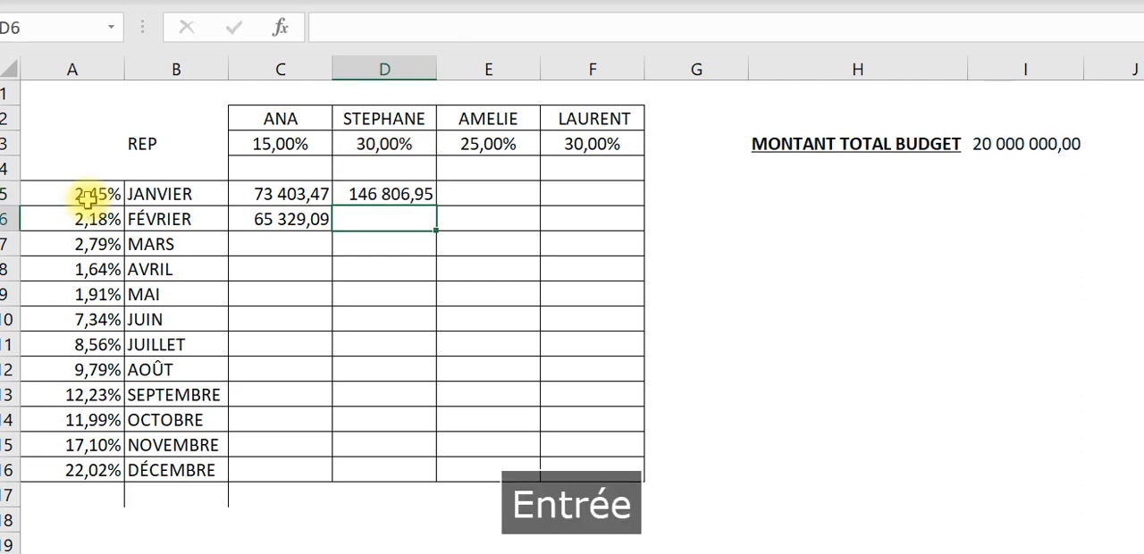
- Fill the January formula across to F5, and copy the C5 formula through the whole C5:F16 range
left_click(394, 190)
left_click_drag(445, 204, 605, 211)
left_click(294, 183)
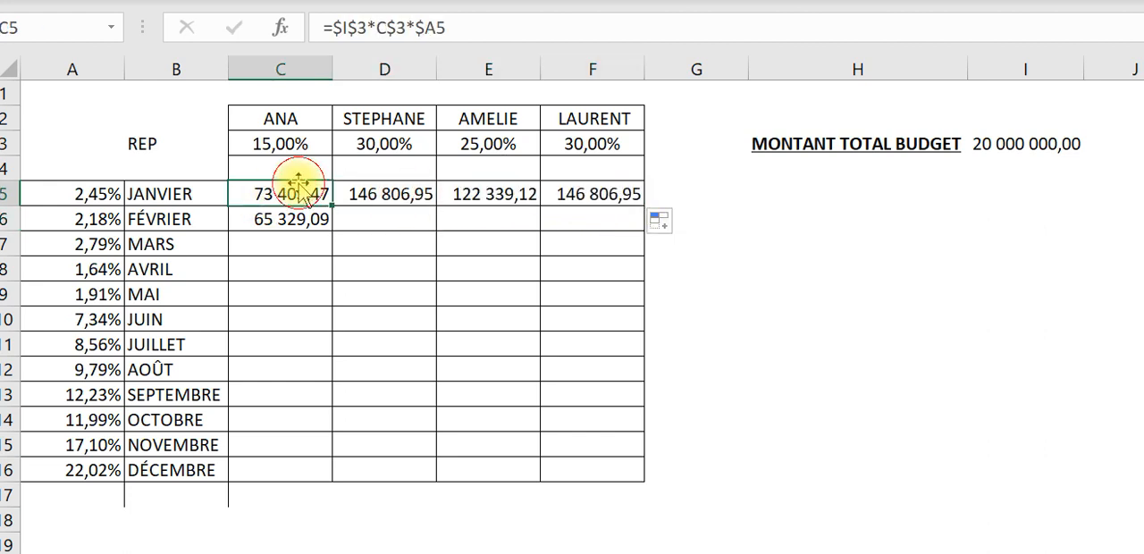
left_click_drag(332, 201, 614, 474)
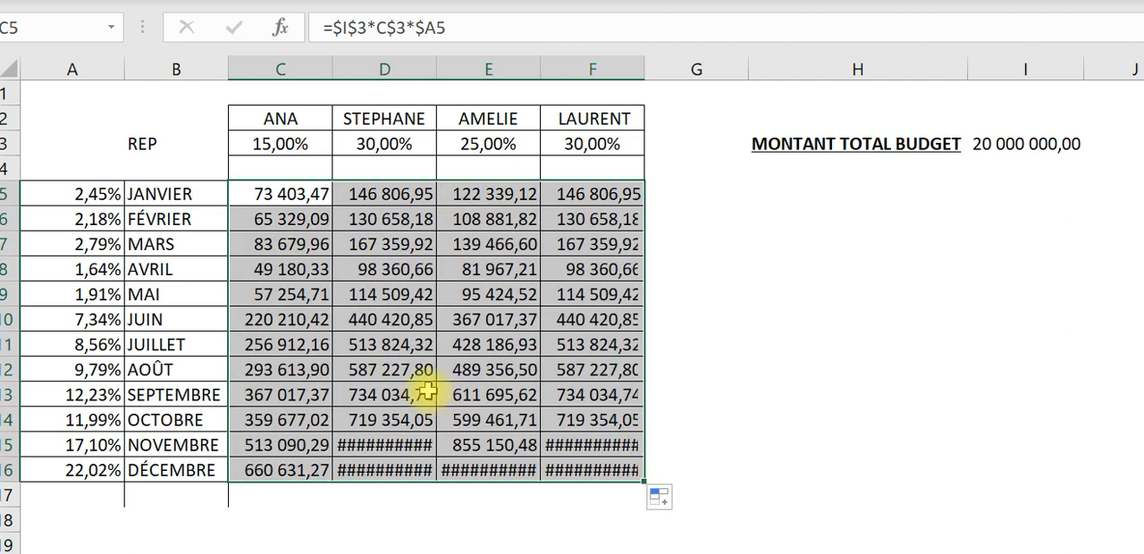
left_click(421, 391)
- Auto-fit the widths of columns C to F to their contents
left_click_drag(268, 67, 567, 36)
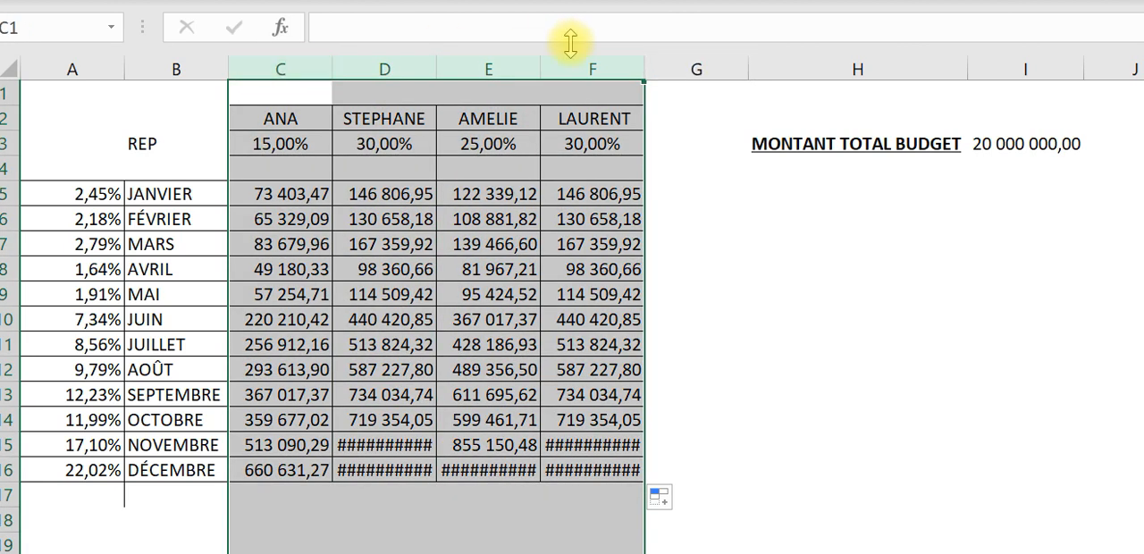
double_click(437, 67)
left_click(453, 350)
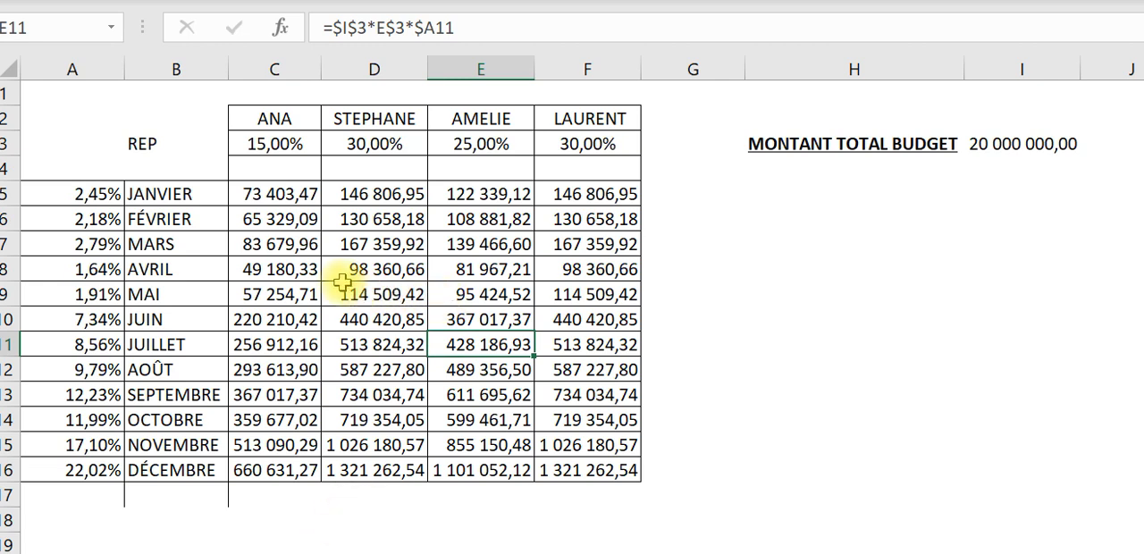
- Enter =SOMME(C5:F16) in H11 to total the distributed amounts for comparison with the total budget
left_click(822, 340)
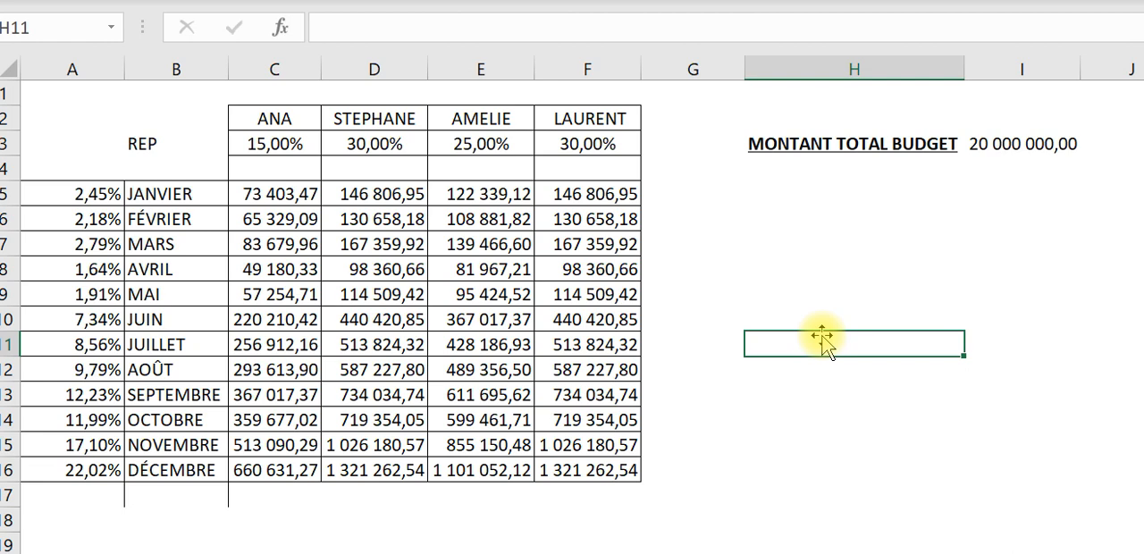
type("=so")
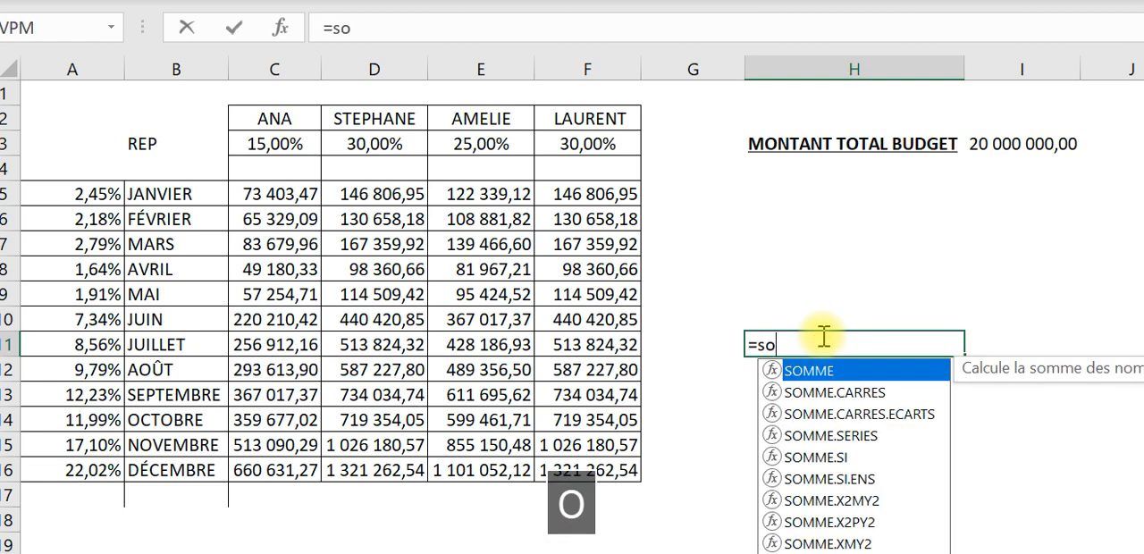
type("mme(")
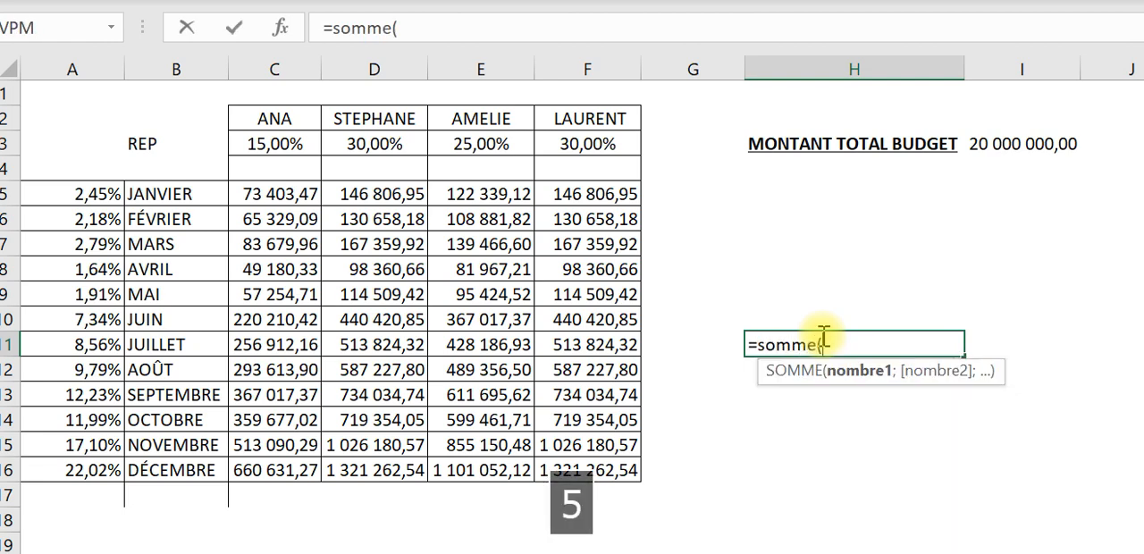
left_click_drag(262, 188, 565, 463)
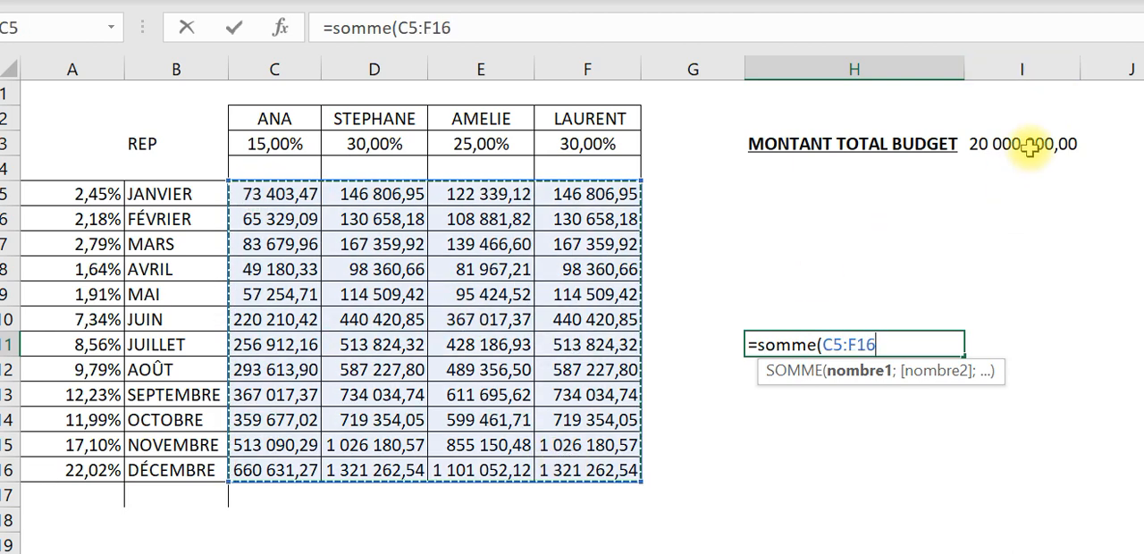
type(")")
key("Return")
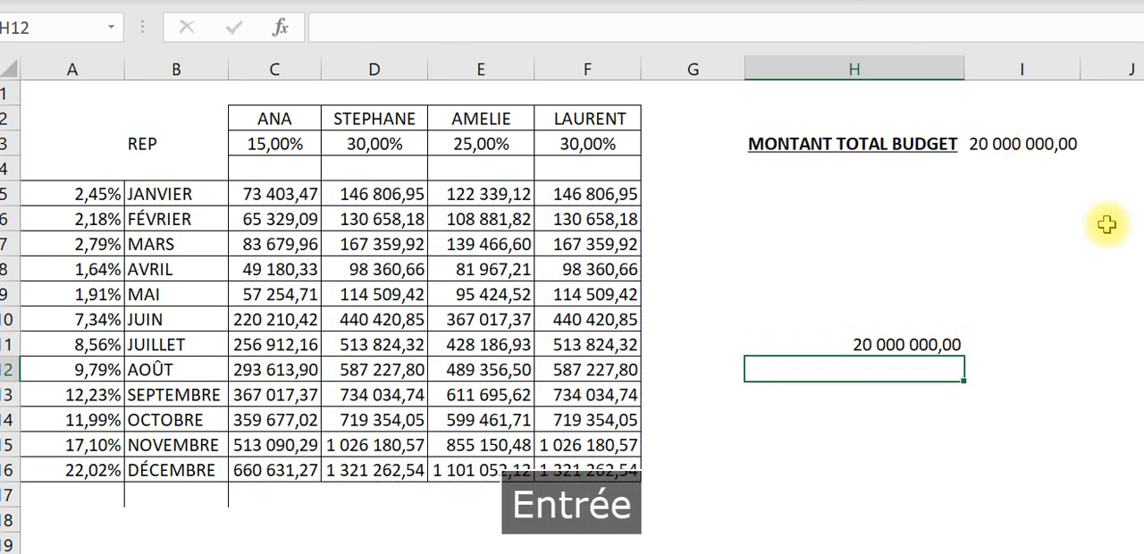
left_click(870, 327)
left_click(870, 347)
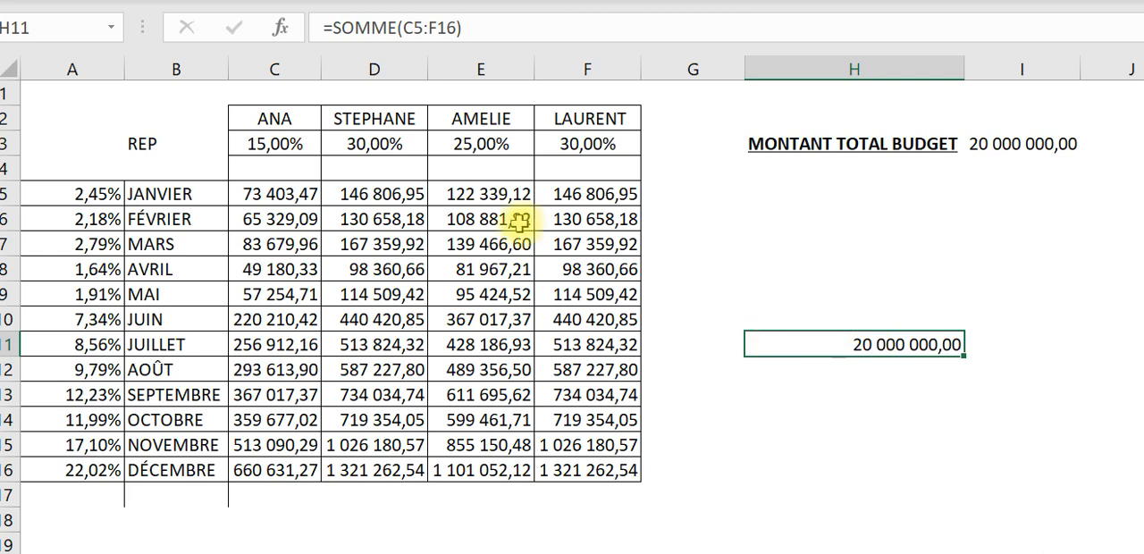
- Examine the budget, representative and month references in the January formulas C5 to E5 and in the February formula C6
left_click(285, 199)
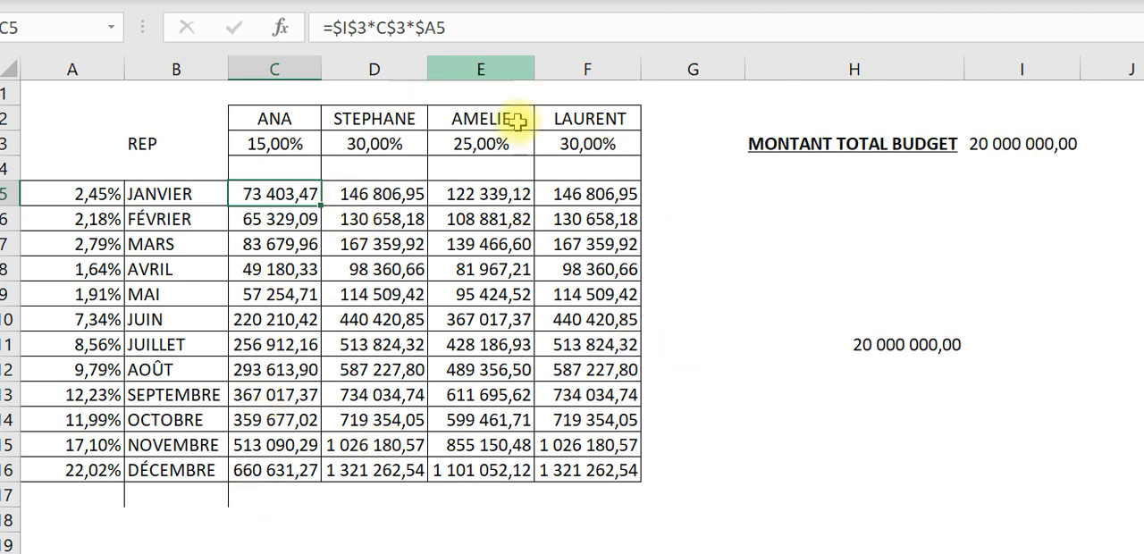
left_click(357, 29)
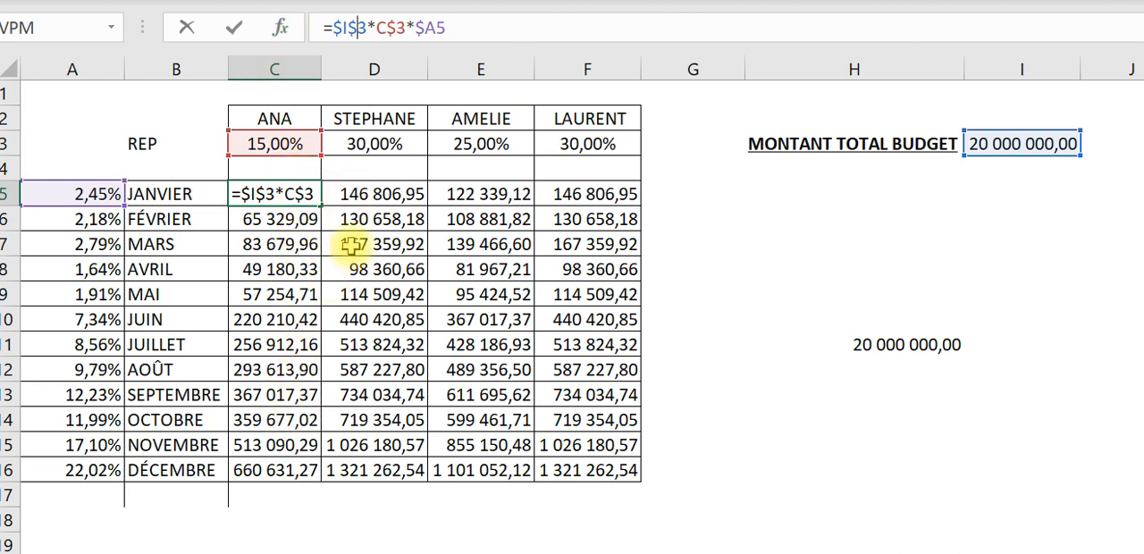
key("Tab")
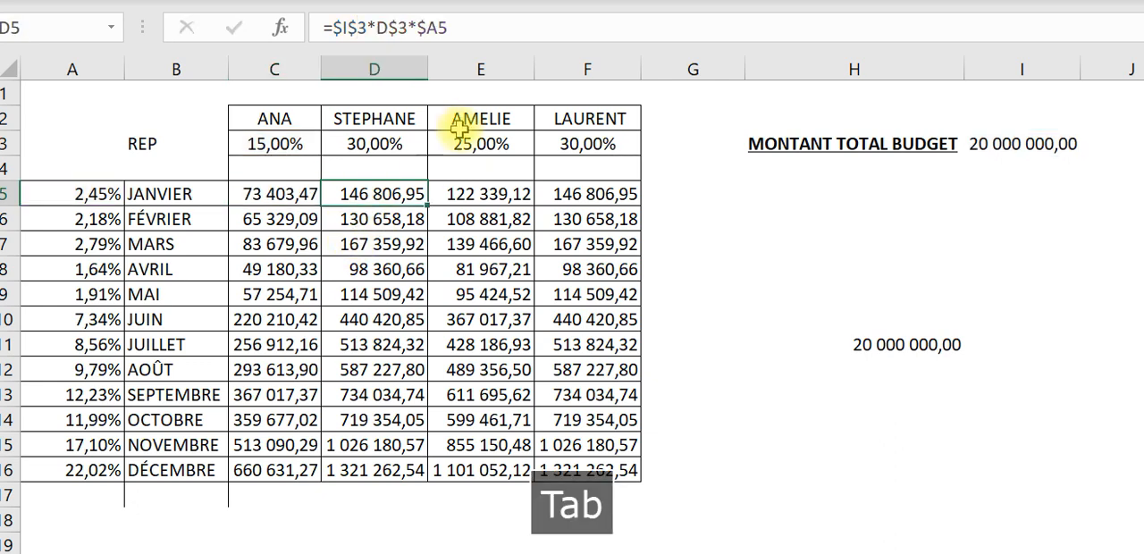
left_click(279, 194)
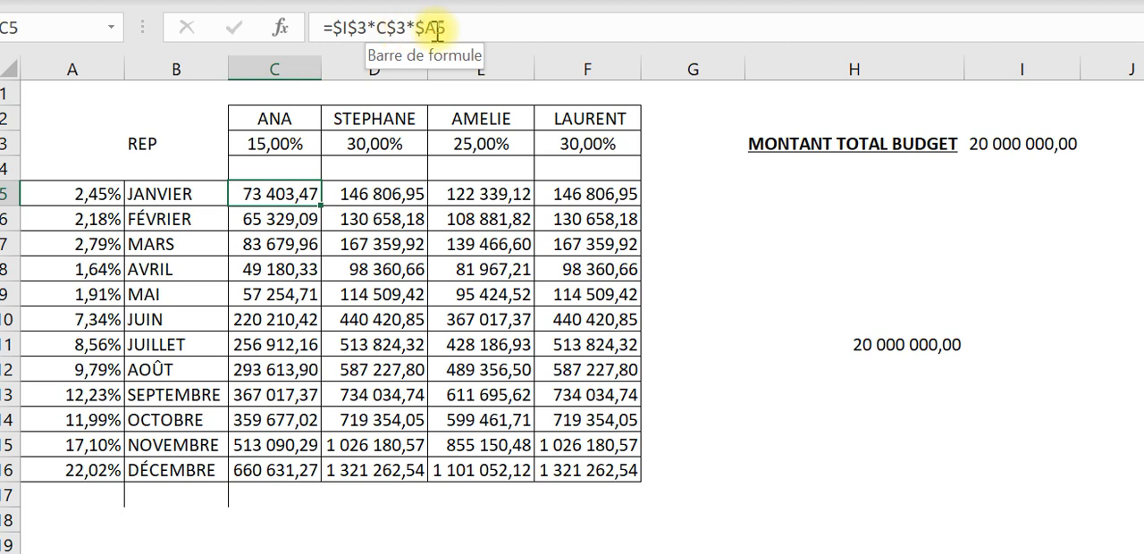
key("Tab")
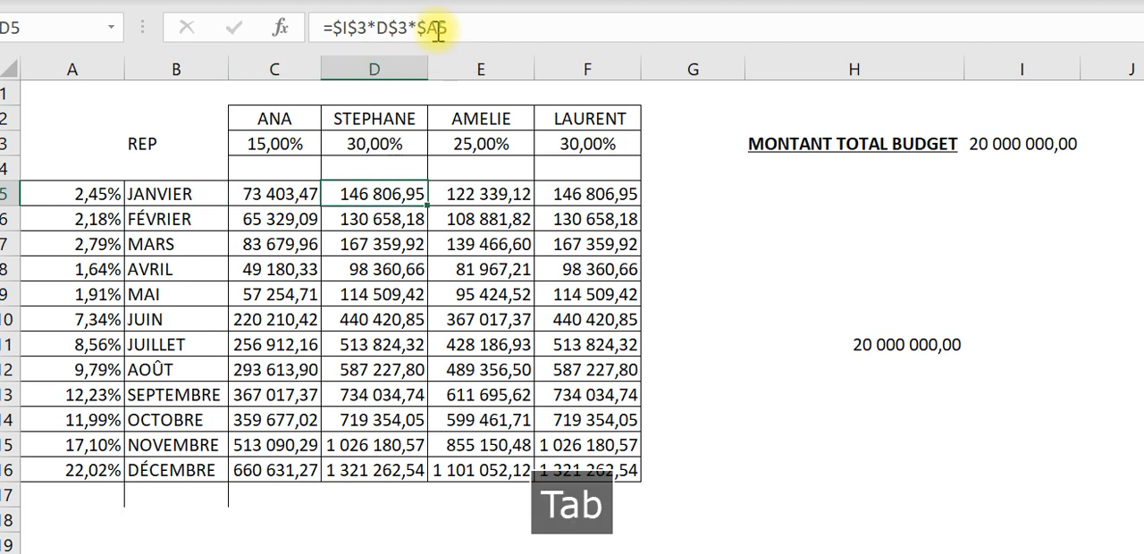
left_click(422, 29)
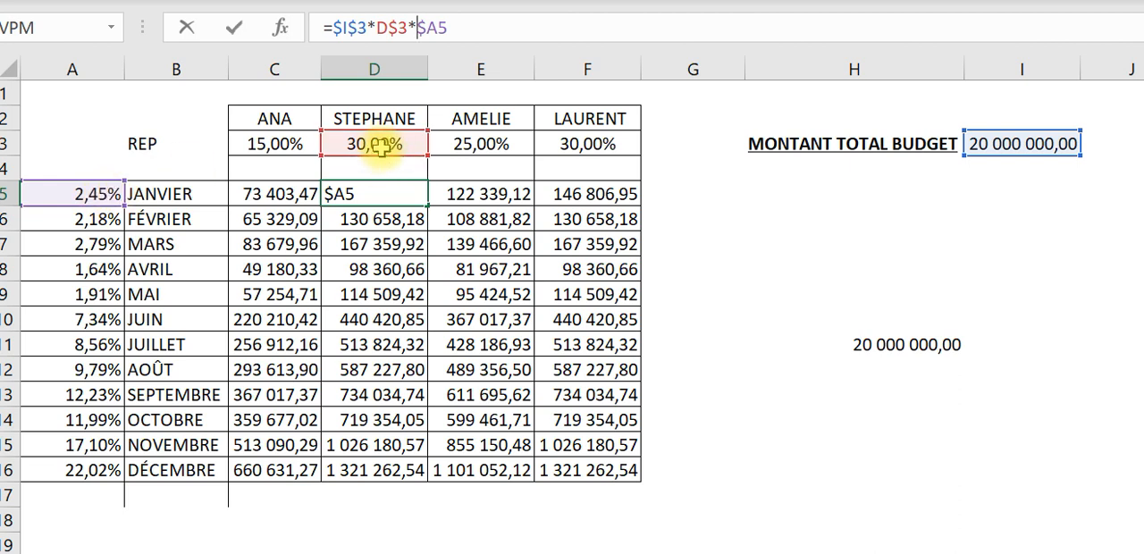
key("Tab")
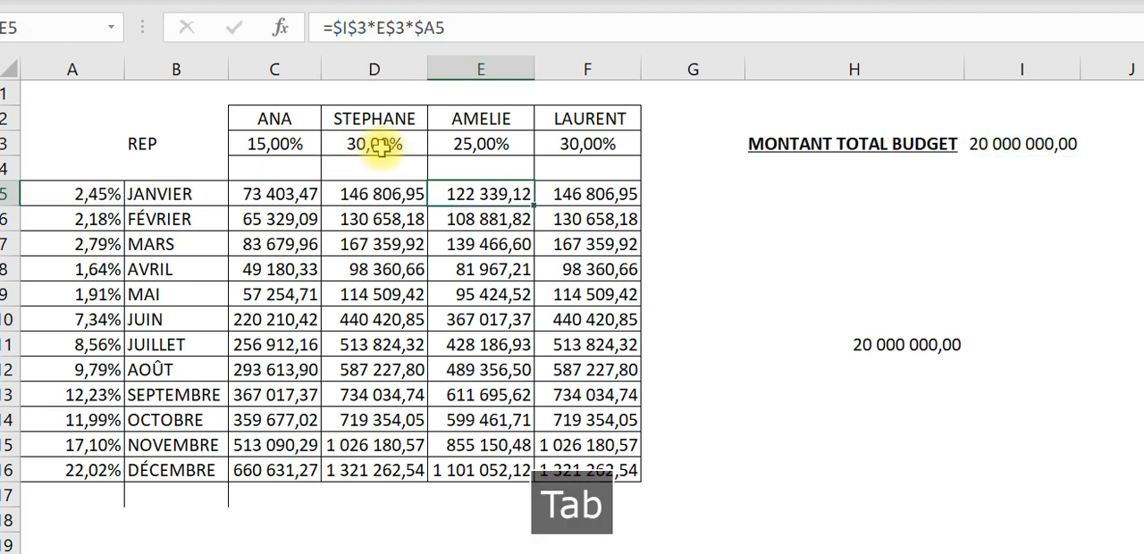
left_click(481, 35)
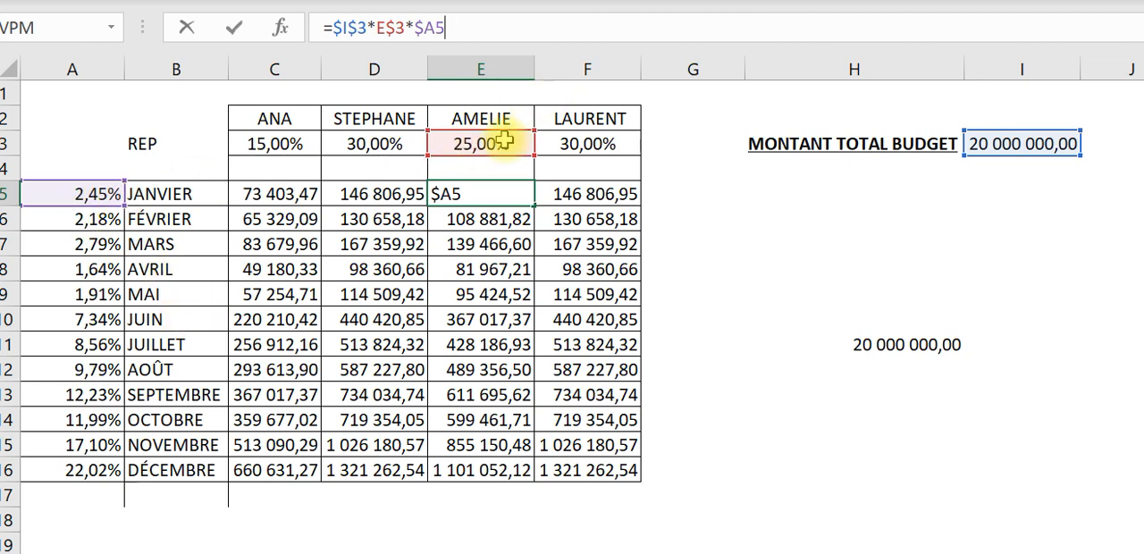
key("Tab")
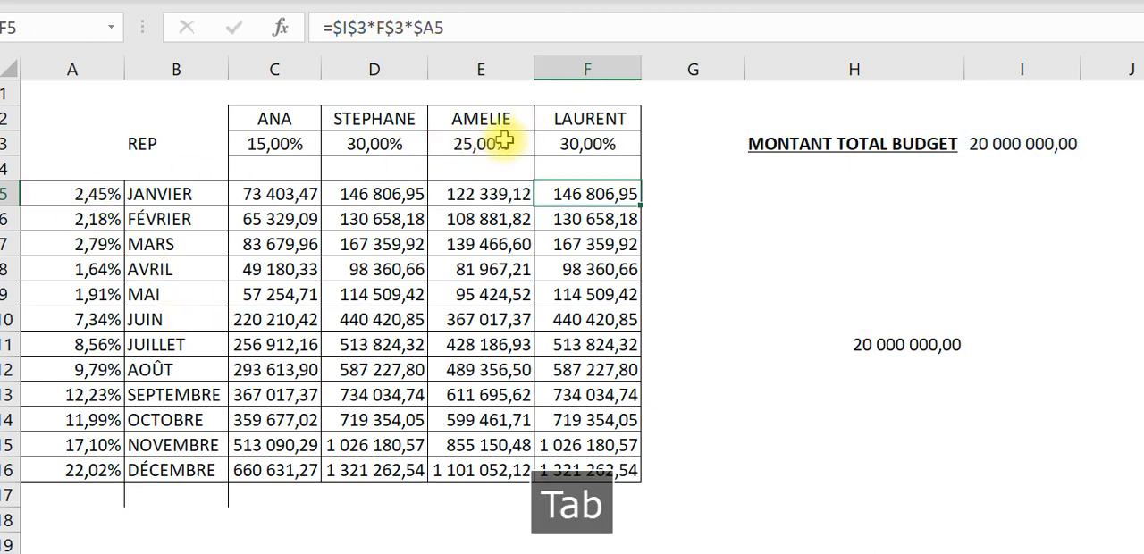
left_click(273, 215)
left_click(379, 30)
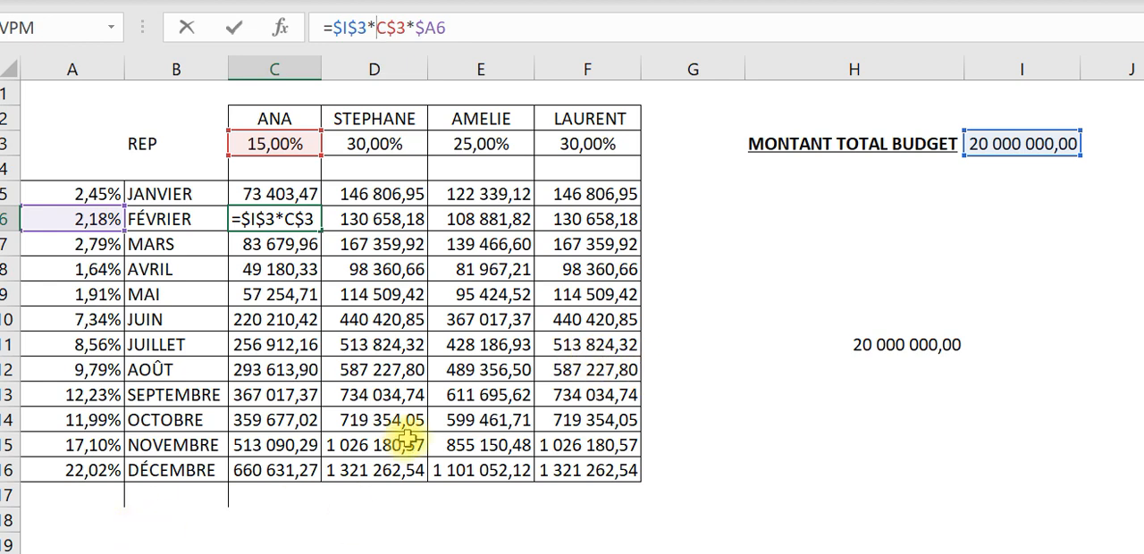
key("Tab")
- Clear all distribution formulas from the range C5:F16
left_click(279, 186)
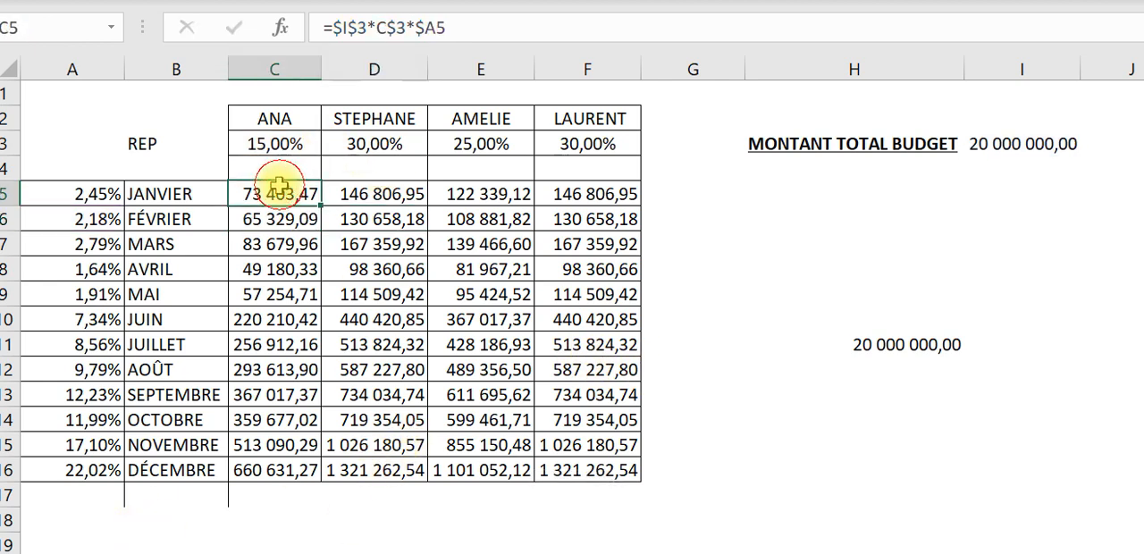
left_click_drag(279, 186, 620, 468)
key("Delete")
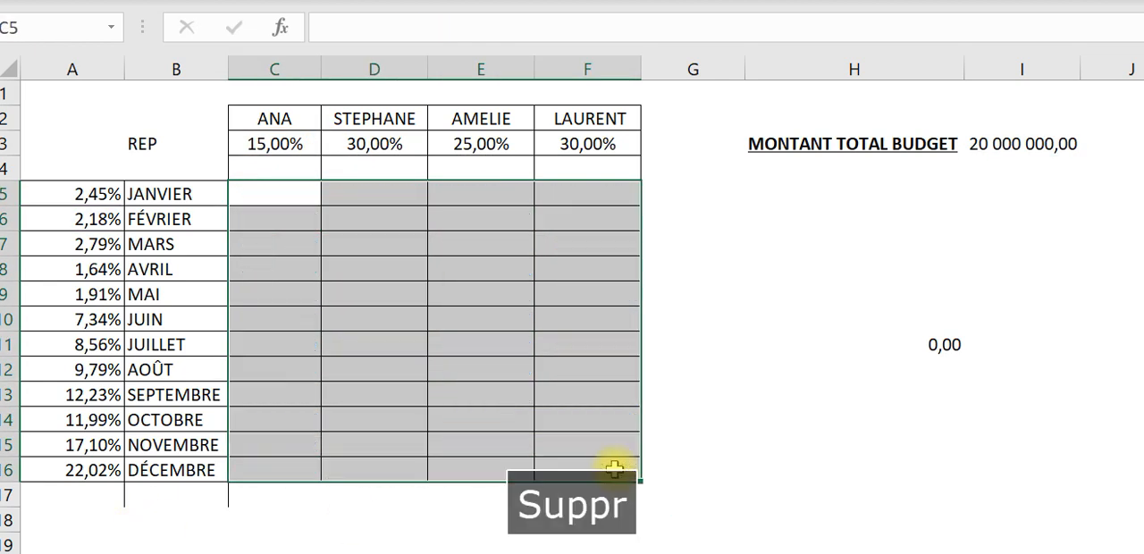
- Enter the formula =I3*C3*A5 with relative references in C5
left_click(281, 204)
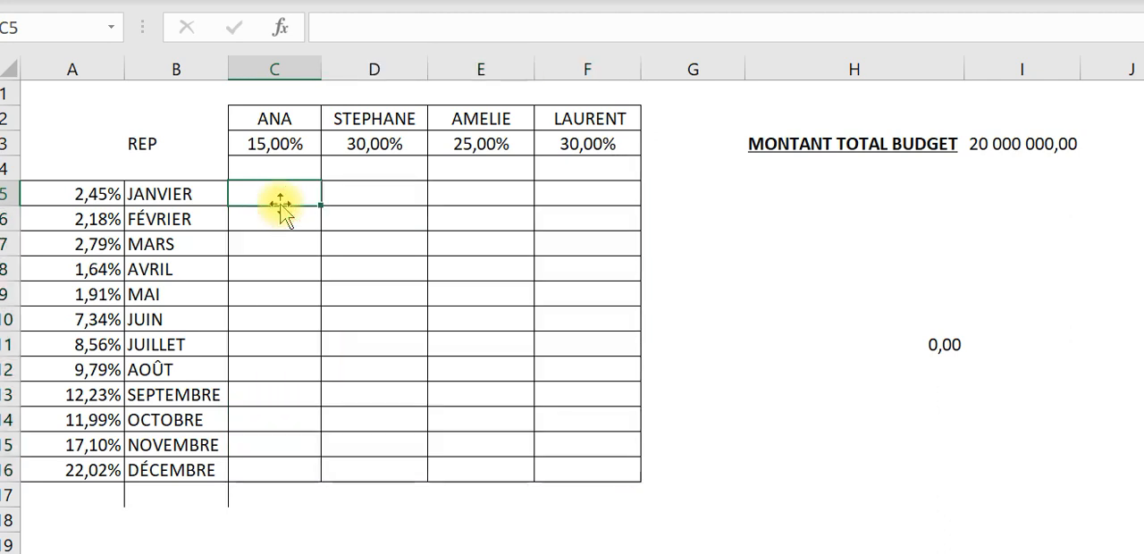
type("=")
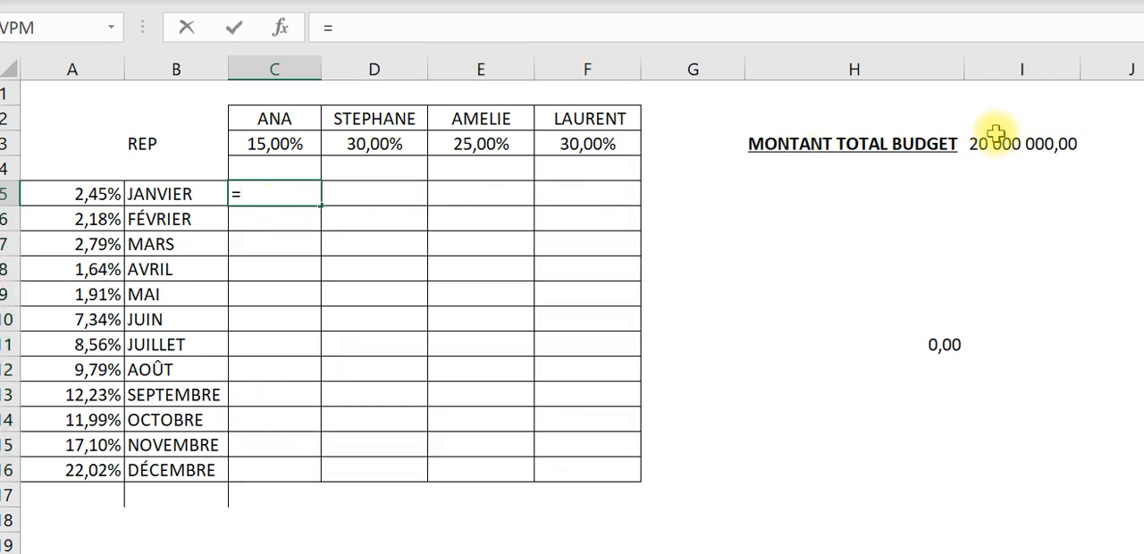
left_click(996, 134)
type("*")
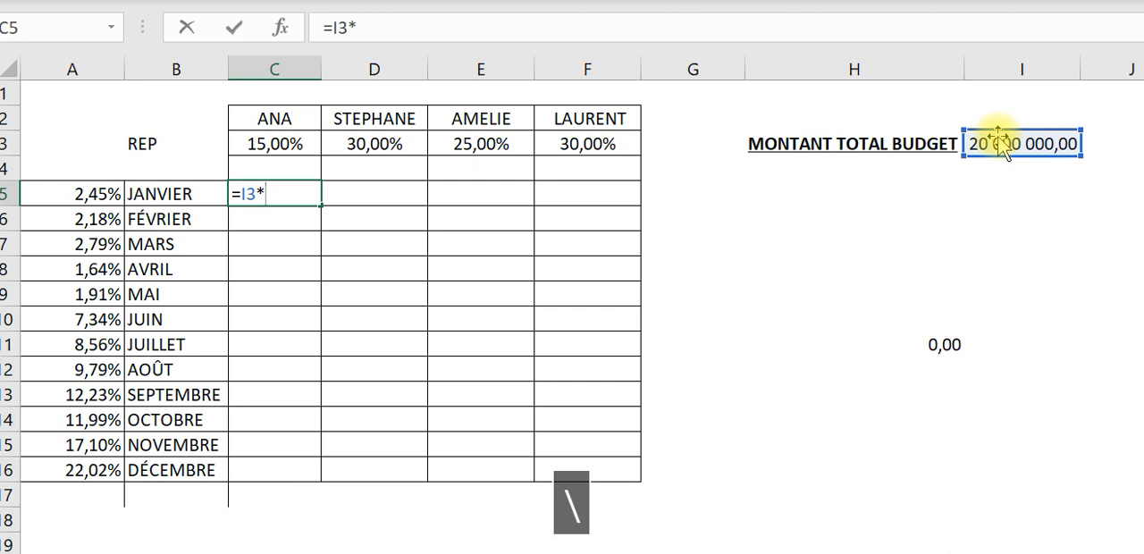
left_click(265, 138)
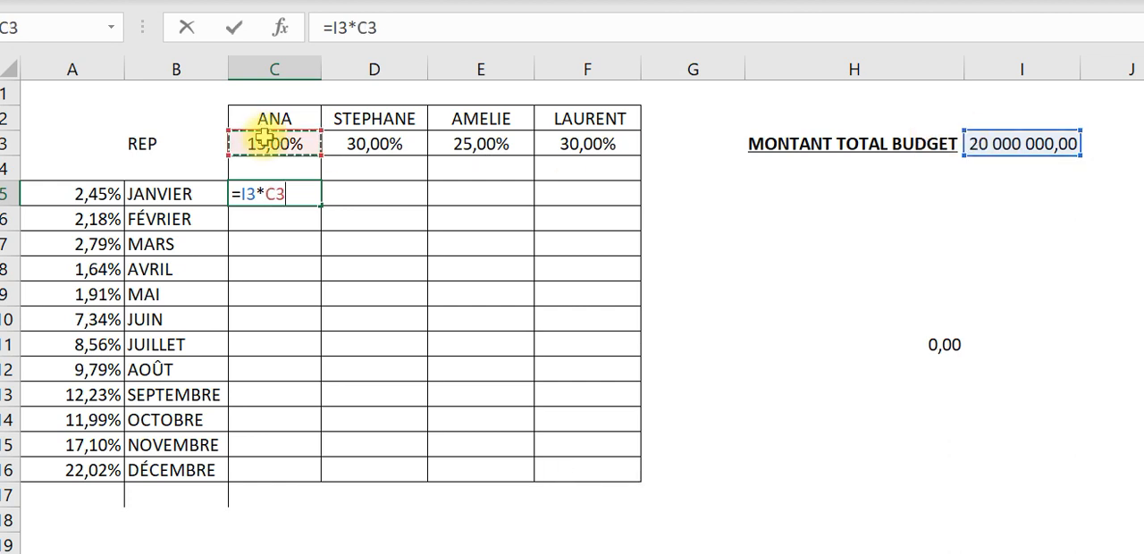
type("*")
left_click(89, 193)
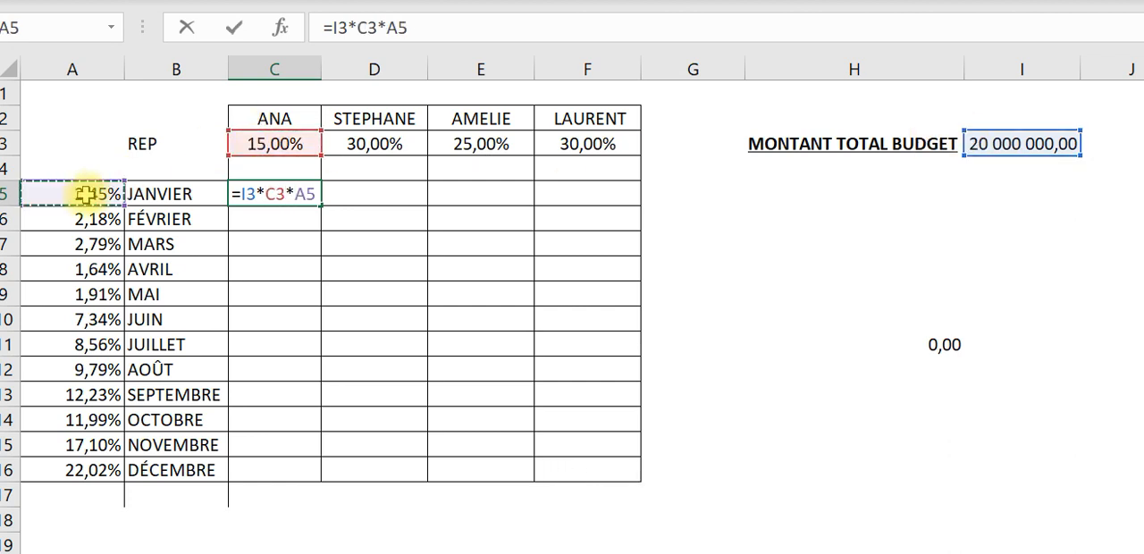
key("Return")
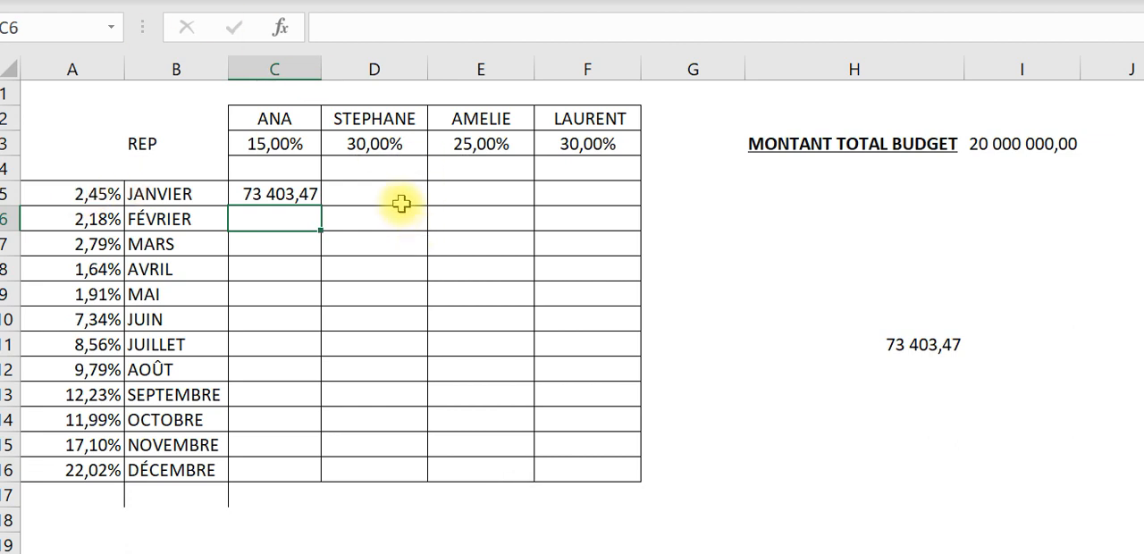
- Enter the formula =I3*D3*A5 with relative references in D5
left_click(402, 201)
type("=")
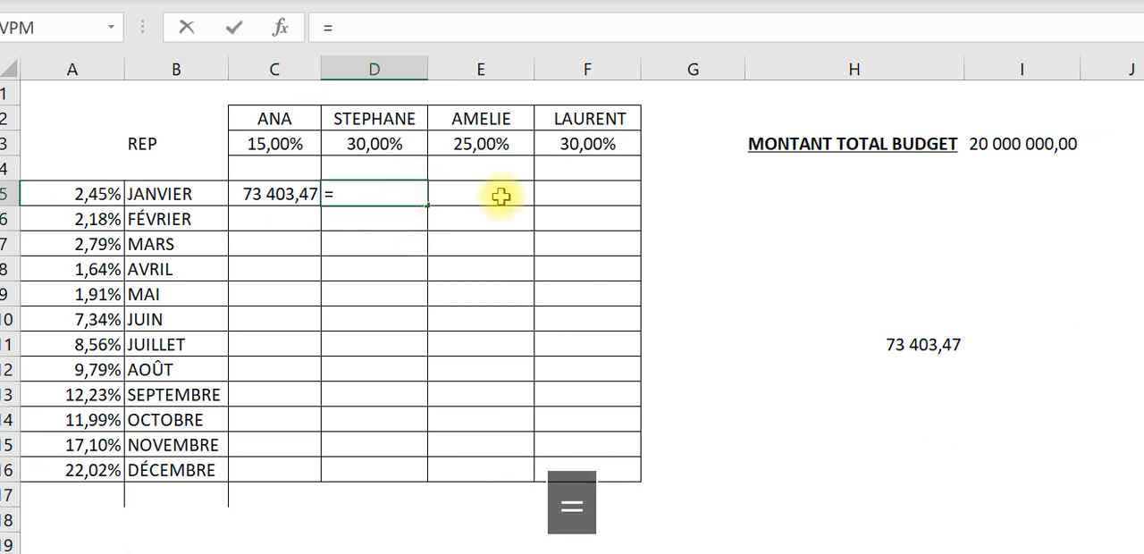
left_click(1016, 146)
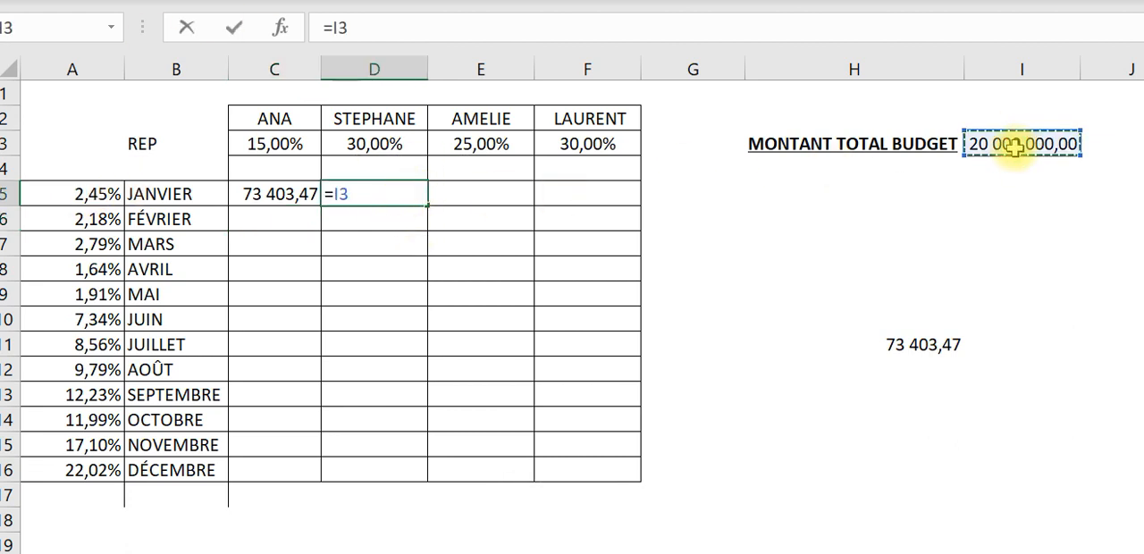
type("*")
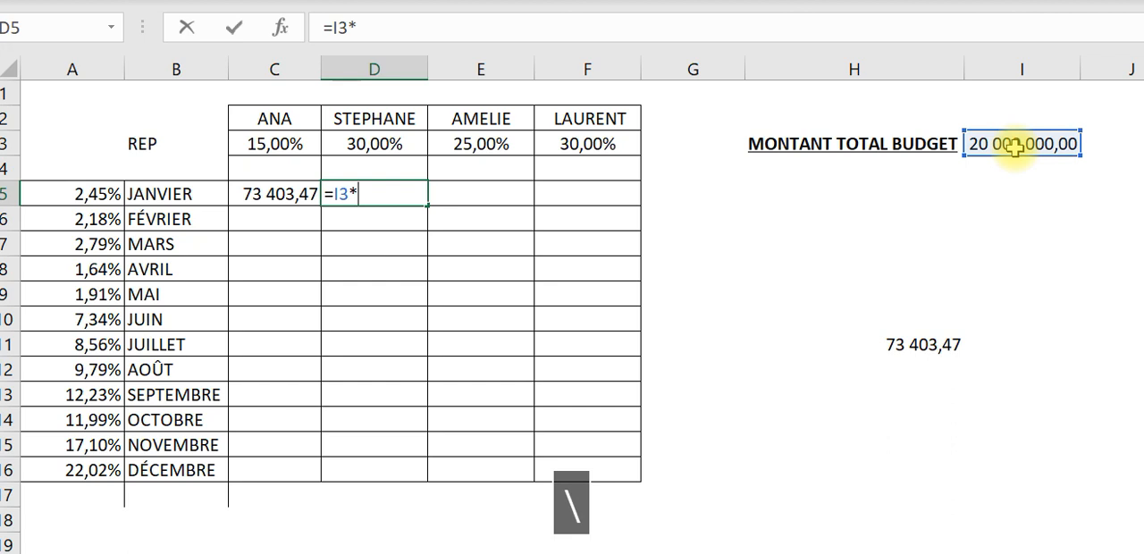
left_click(371, 132)
type("*")
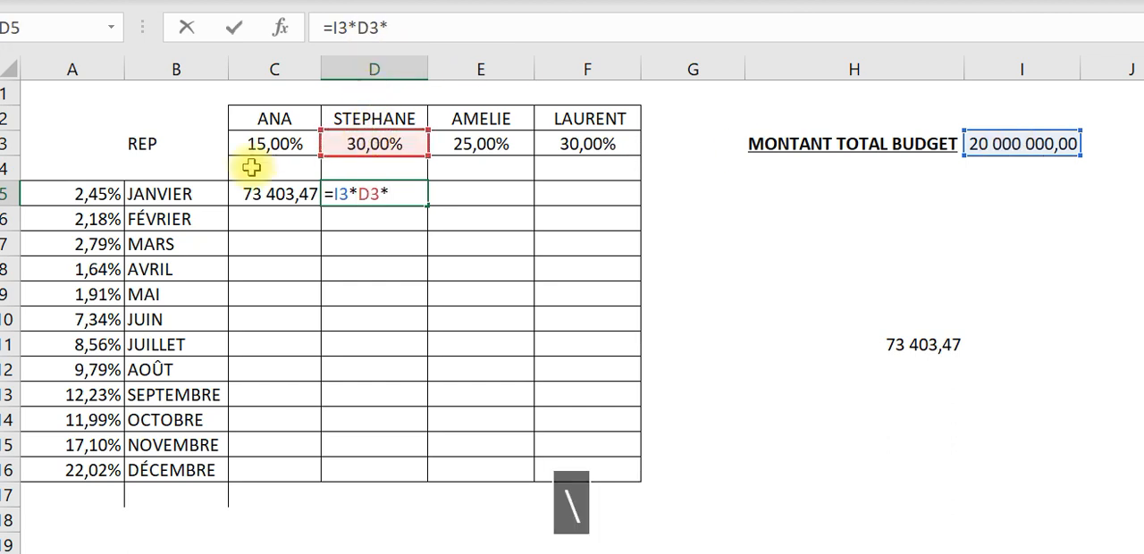
left_click(92, 190)
key("Return")
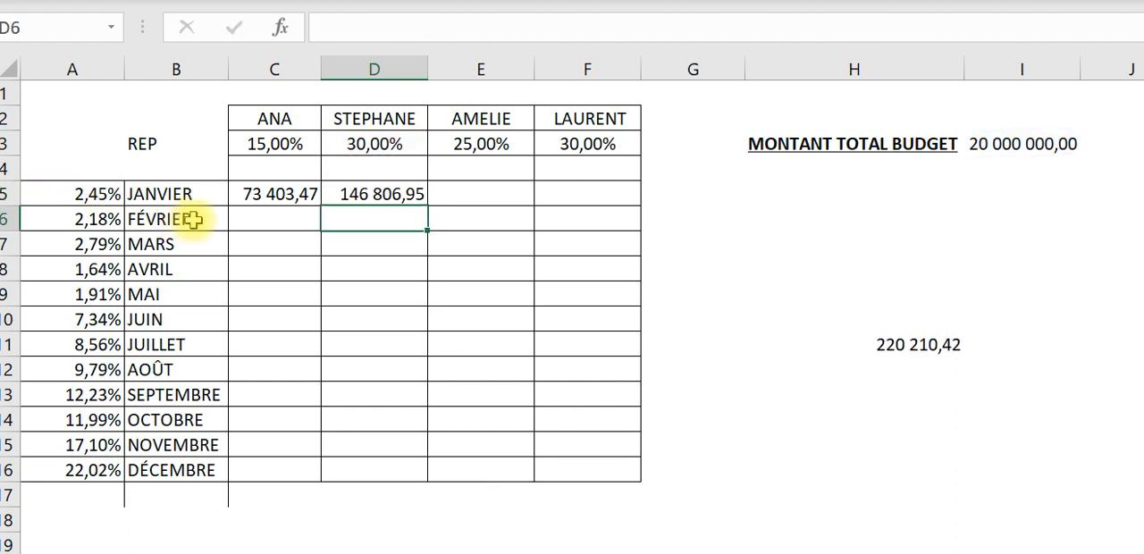
- Clear the range C5:E5 and enter the mixed-reference formula =$I$3*C$3*$A5 in C5
left_click_drag(293, 178, 441, 200)
key("Delete")
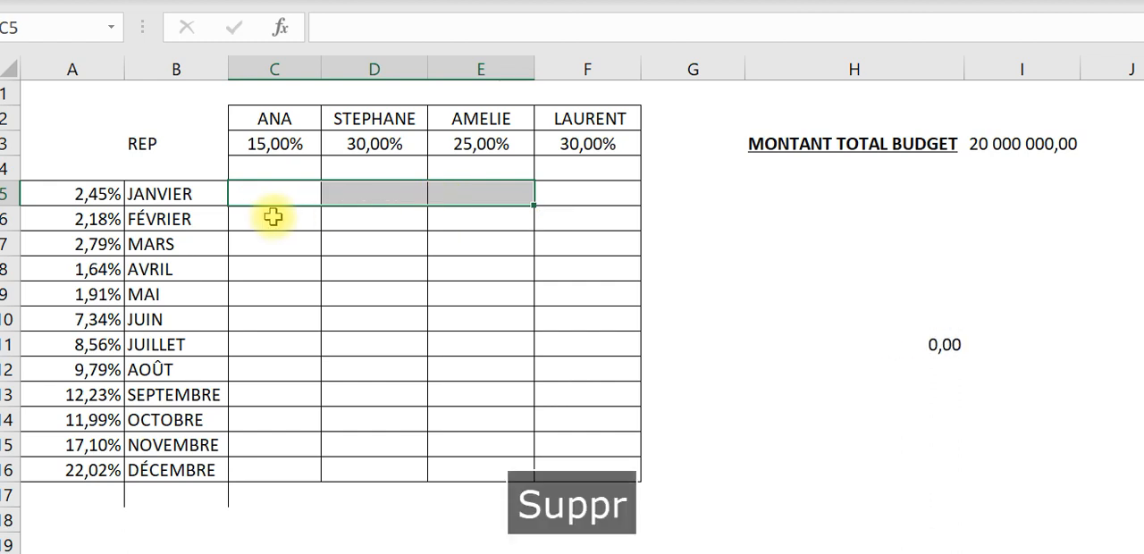
left_click(259, 189)
type("=")
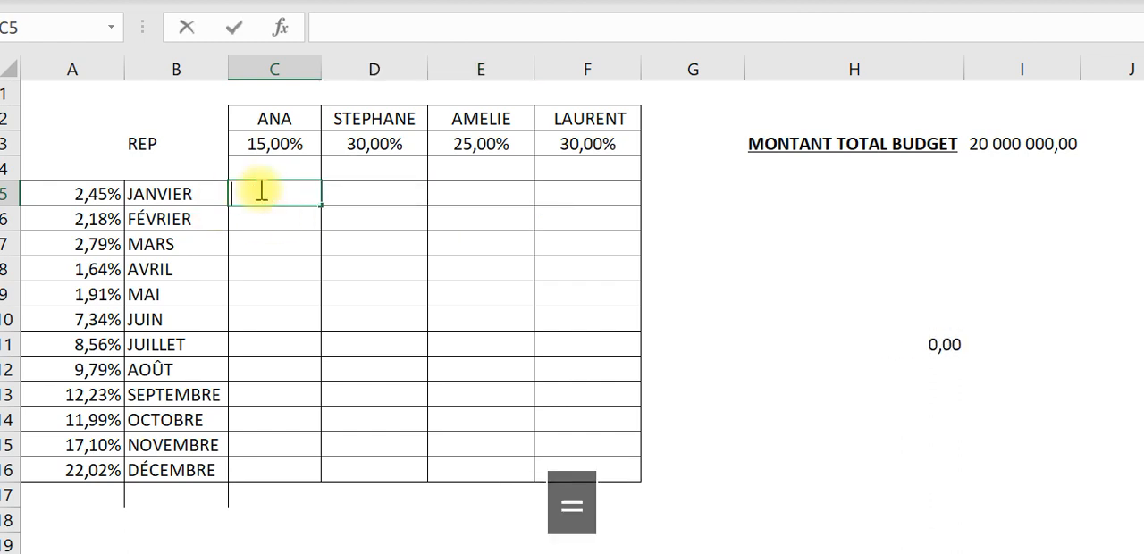
left_click(1013, 140)
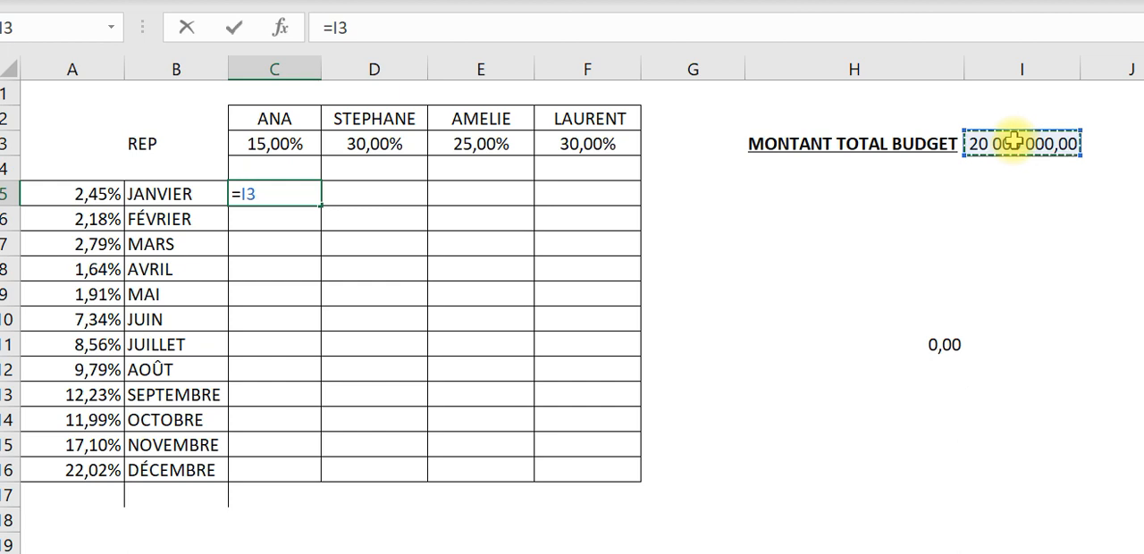
key("F4")
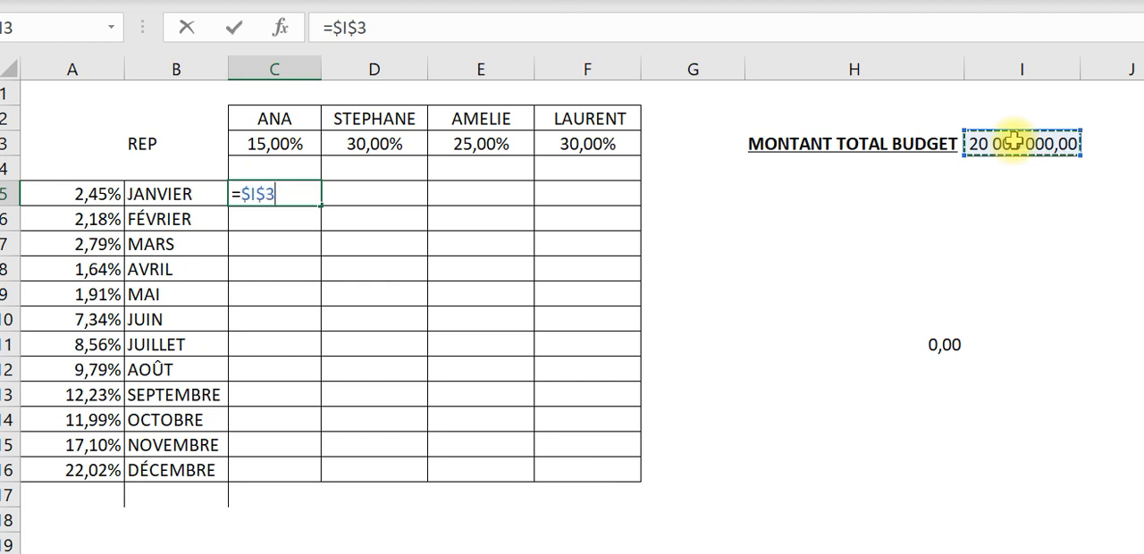
type("*")
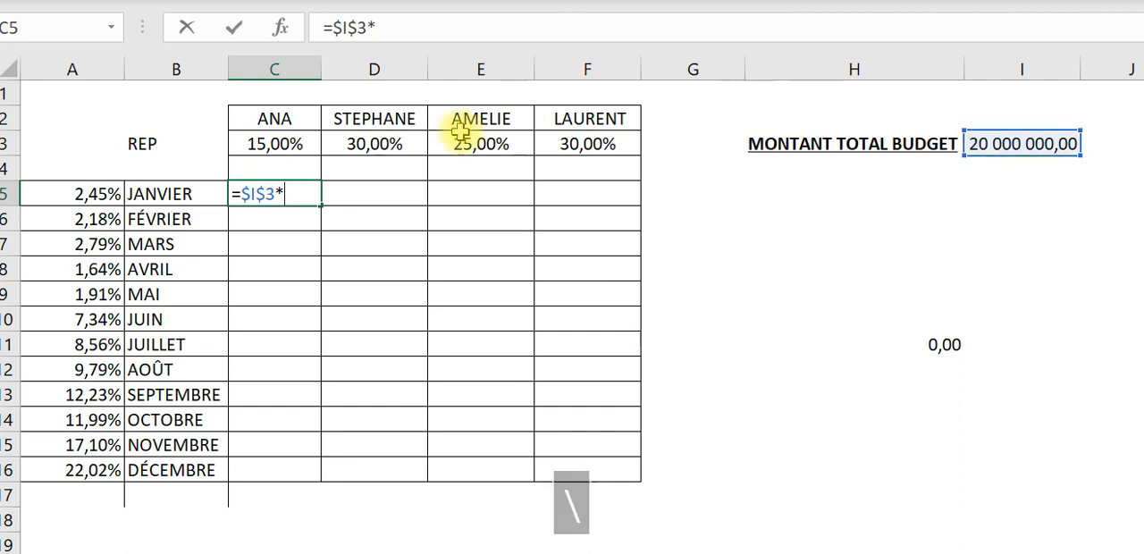
left_click(261, 147)
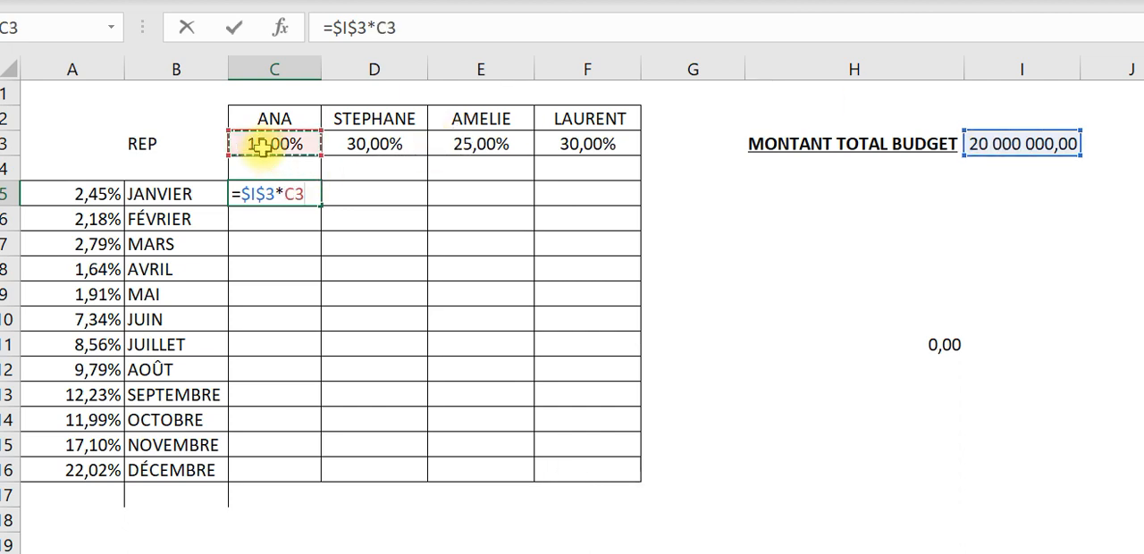
key("F4")
key("F4")
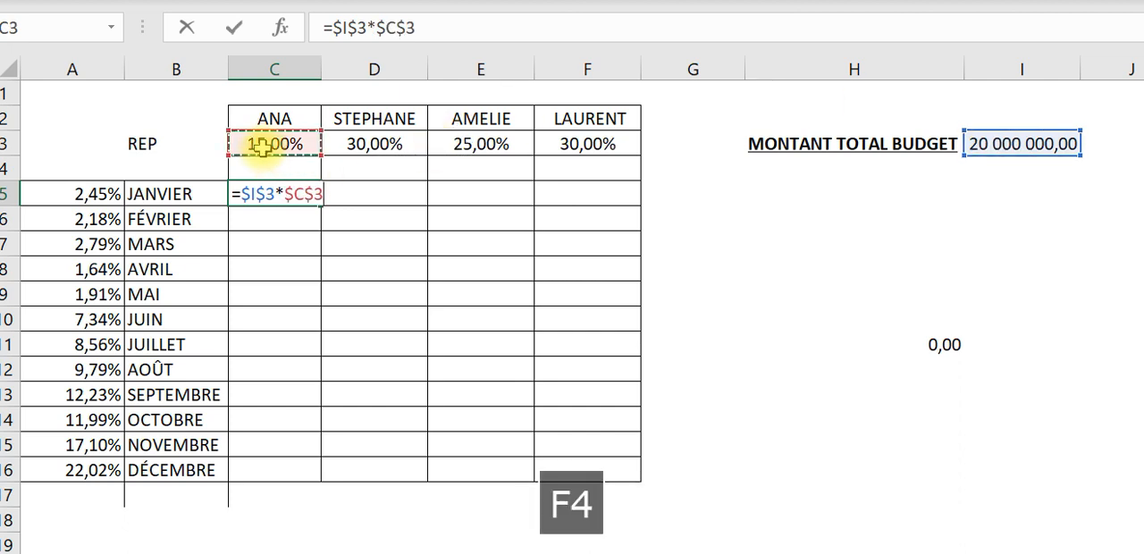
type("*")
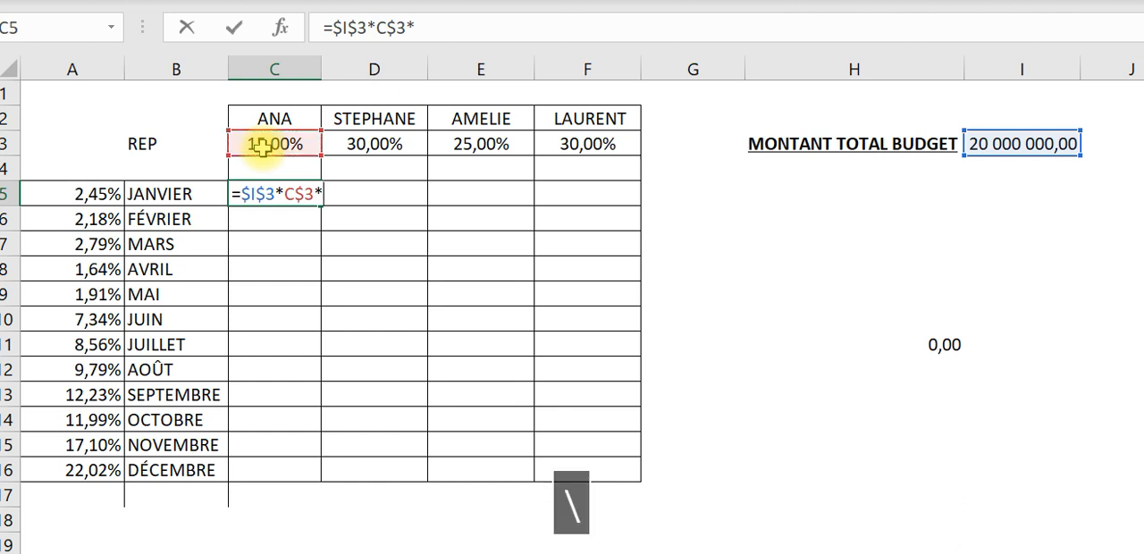
left_click(63, 198)
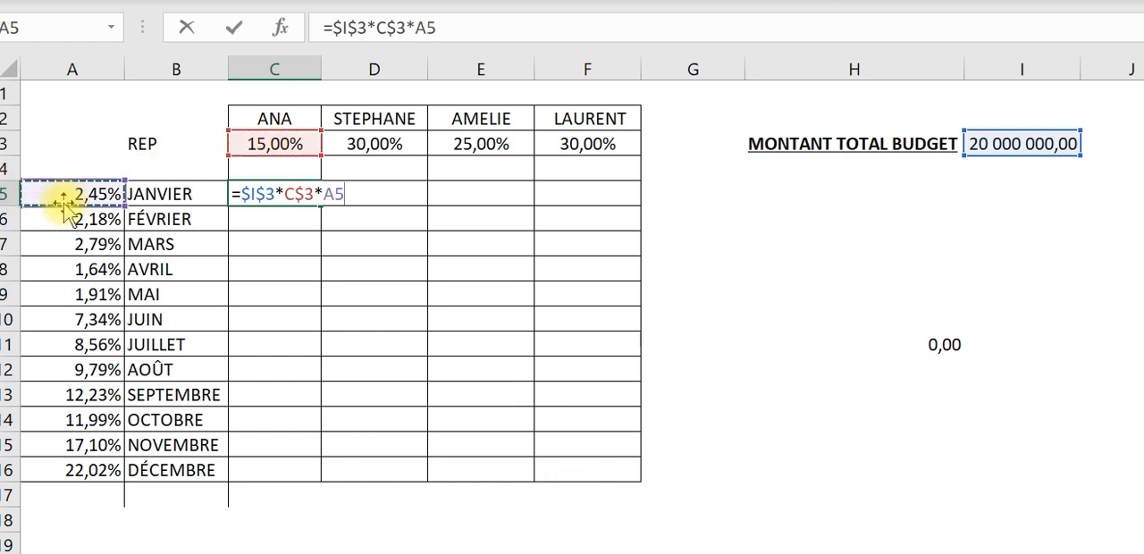
key("F4")
key("F4")
key("F4")
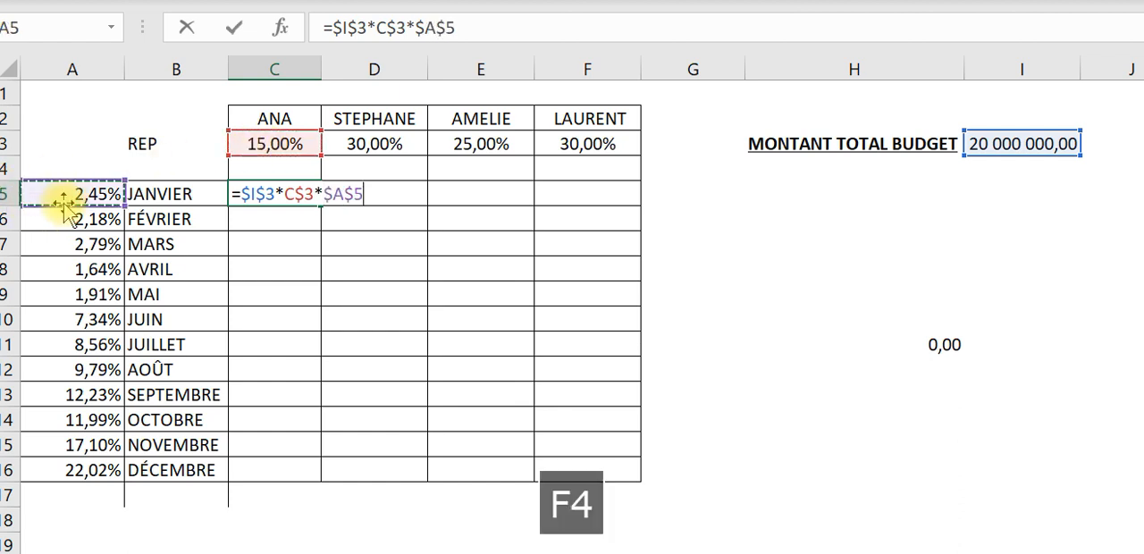
key("Return")
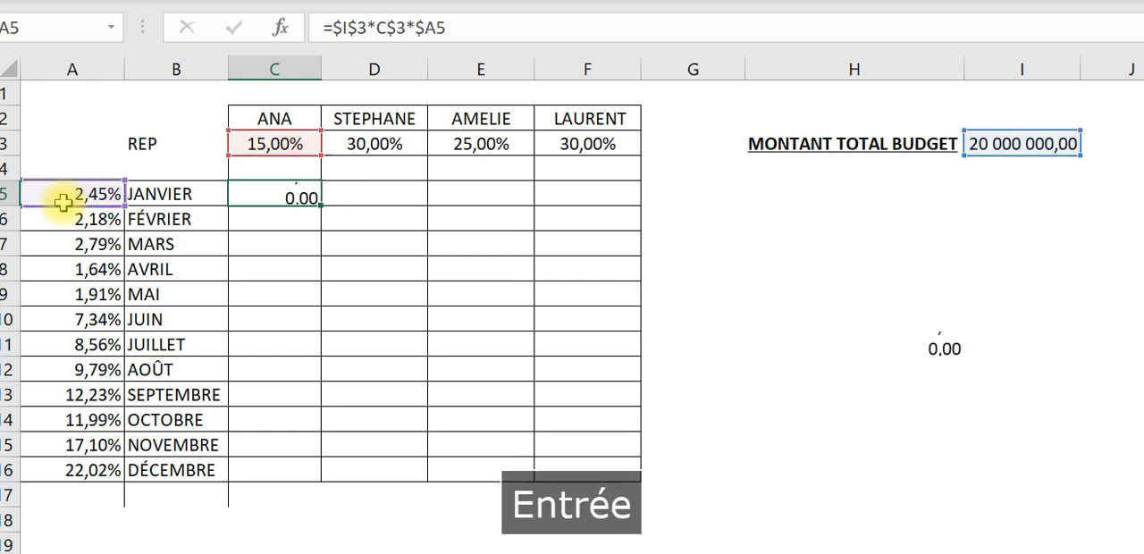
- Fill the C5 formula across to column F and down to row 16, and check the distributed total in H11
left_click(266, 196)
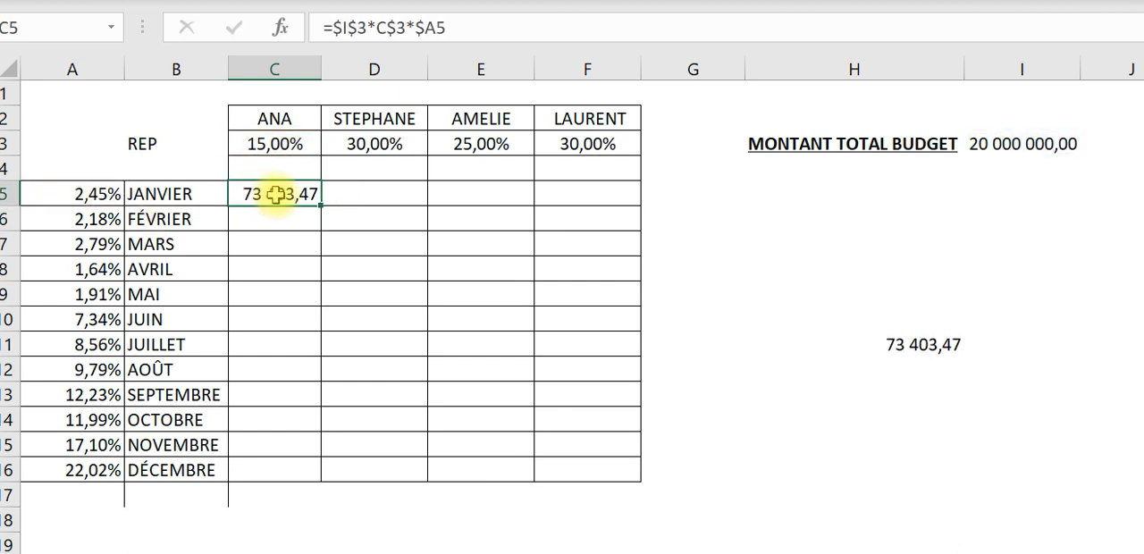
mouse_move(319, 205)
left_mouse_down()
mouse_move(327, 472)
mouse_move(654, 516)
left_mouse_up()
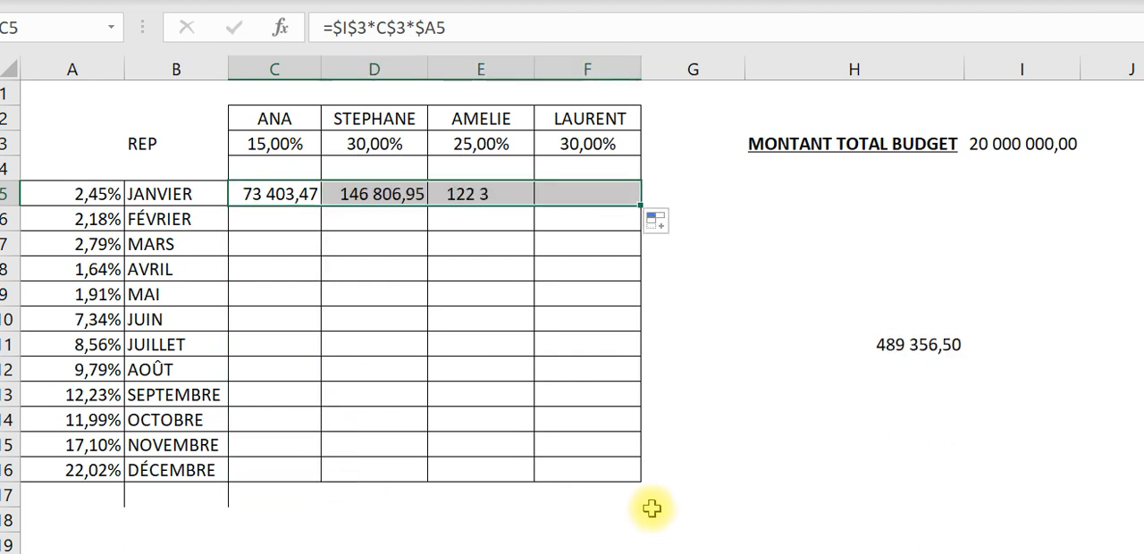
left_click_drag(638, 205, 670, 483)
left_click(910, 340)
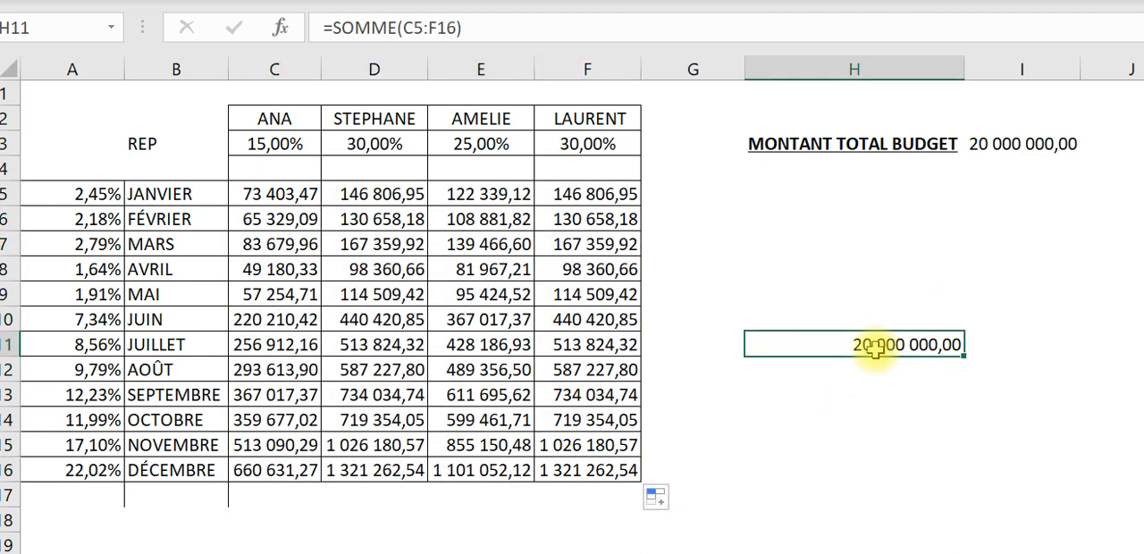